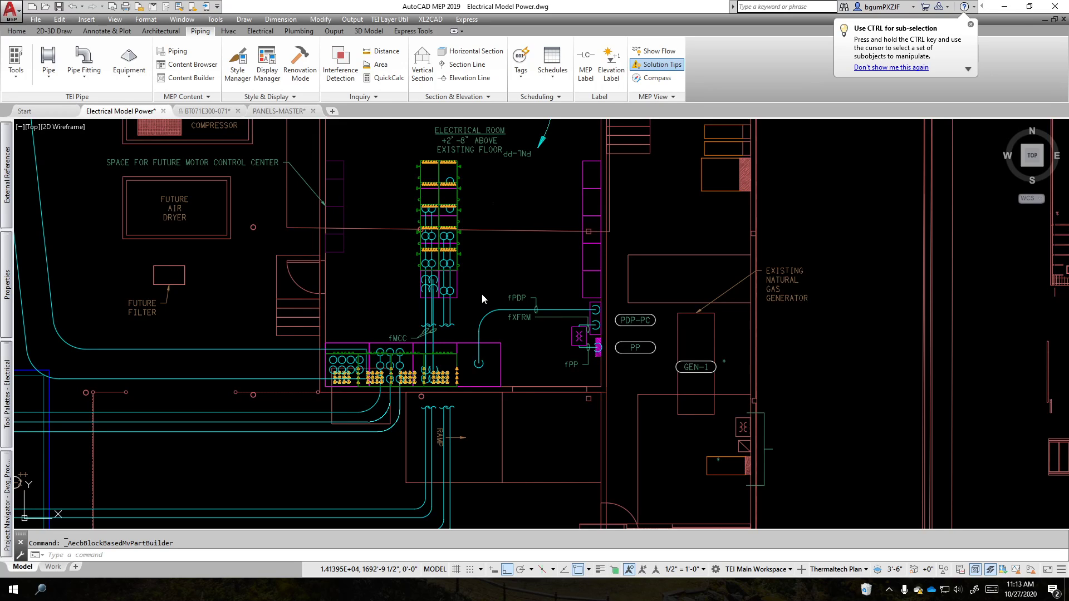
# Step: Examine the existing multi-view switchboard section and its connectors below the fMCC label in the electrical room
pyautogui.scroll(6, 363, 356)
pyautogui.moveTo(424, 385); pyautogui.dragTo(477, 376, button='middle')
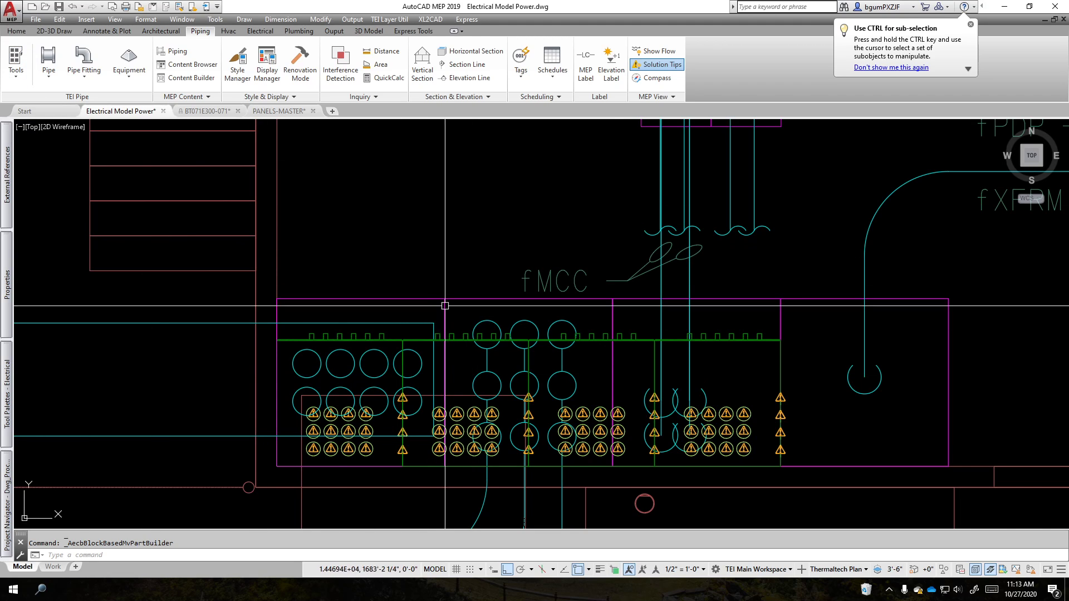
pyautogui.moveTo(673, 408); pyautogui.dragTo(632, 368, button='middle')
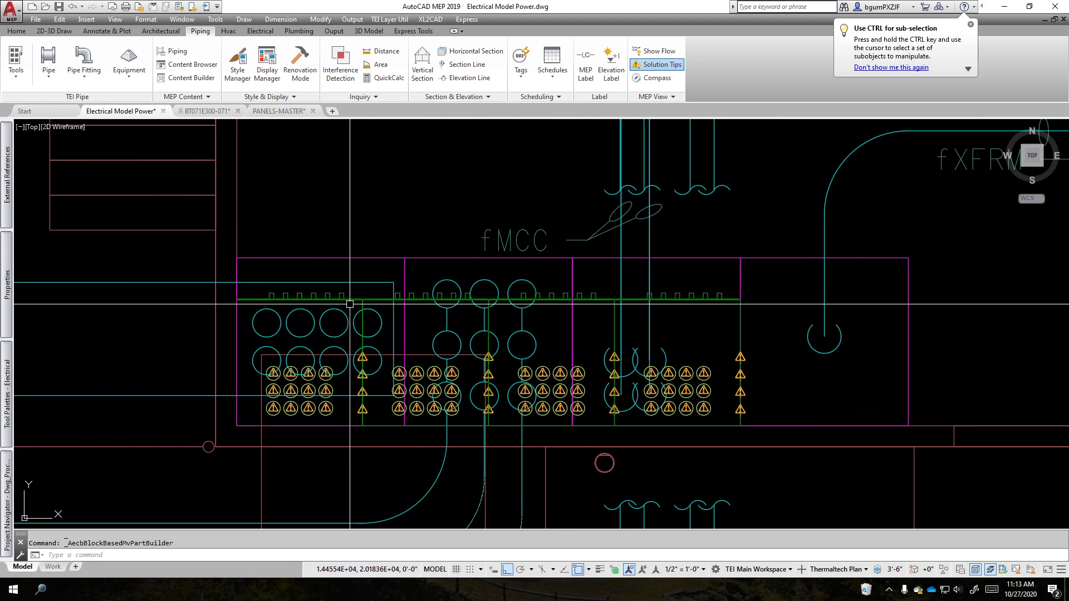
pyautogui.moveTo(353, 303)
pyautogui.mouseDown(button='middle')
pyautogui.moveTo(415, 313)
pyautogui.moveTo(465, 254)
pyautogui.mouseUp(button='middle')
pyautogui.scroll(2, 416, 312)
pyautogui.scroll(-1, 464, 255)
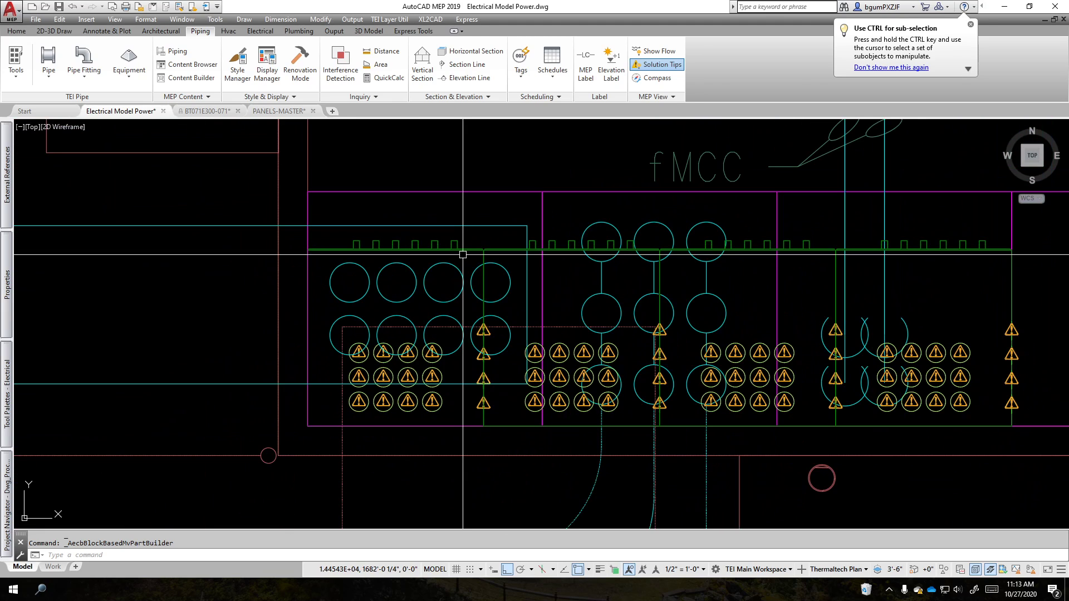
pyautogui.click(463, 255)
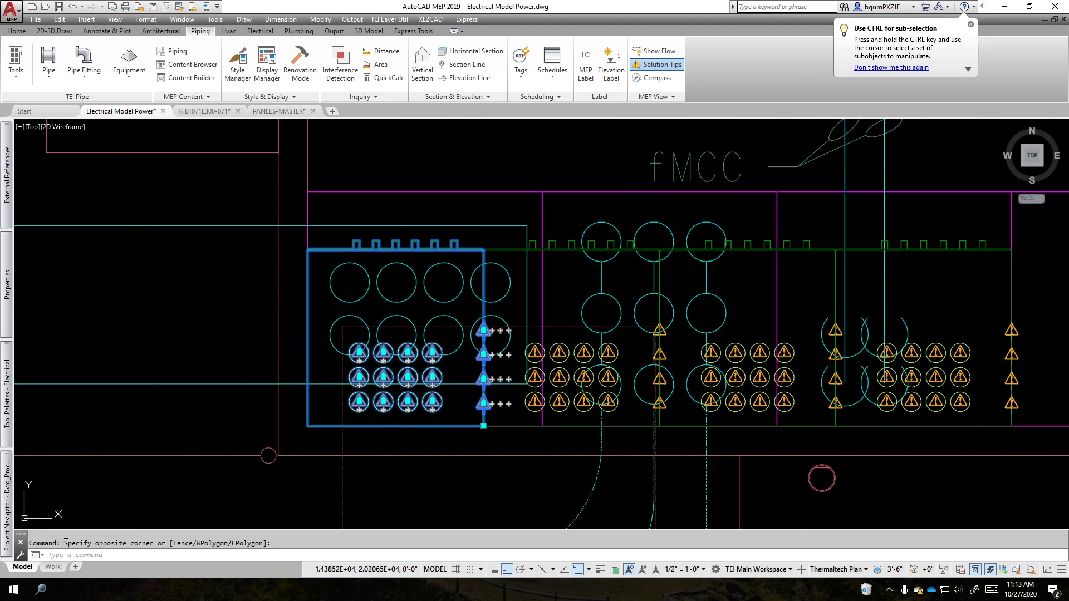
pyautogui.press('Escape')
# Step: Start adding an electrical panel and browse the recessed and surface styles in Panels (US Imperial).dwg
pyautogui.click(260, 30)
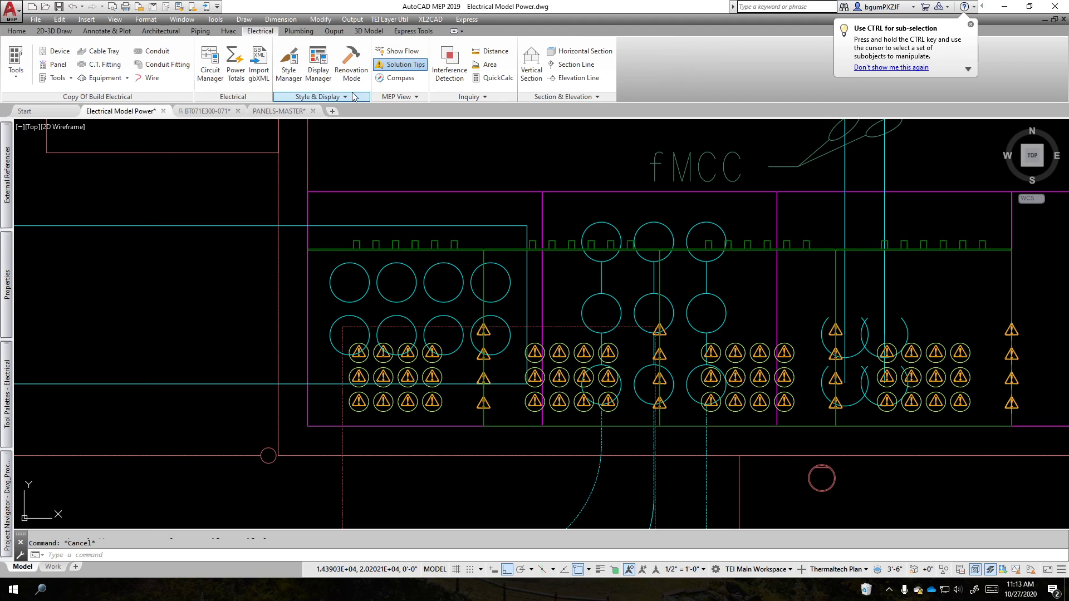
pyautogui.click(51, 66)
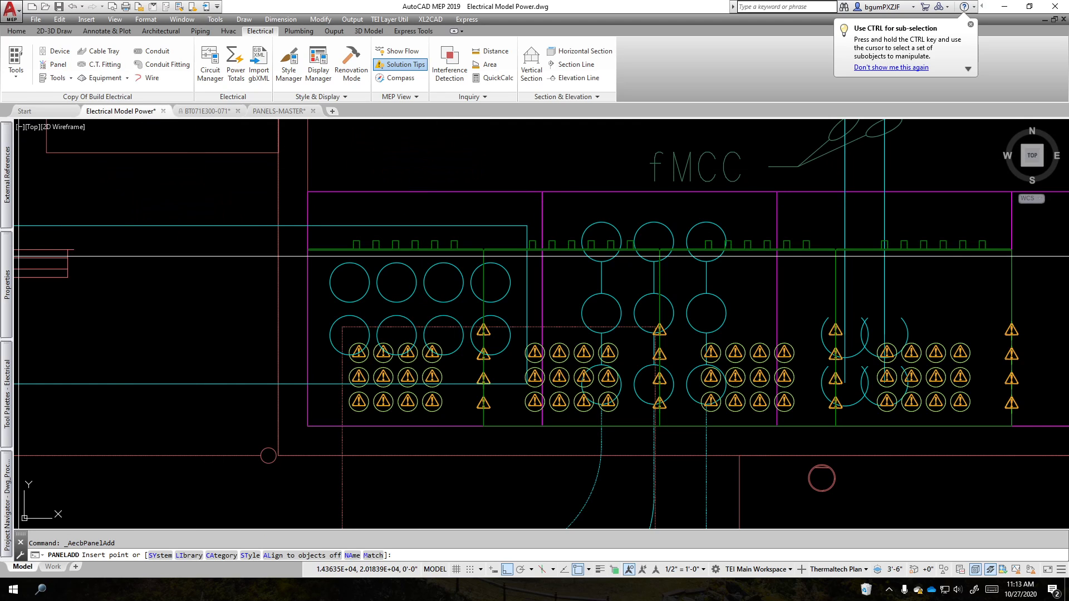
pyautogui.moveTo(5, 188)
pyautogui.mouseDown()
pyautogui.moveTo(360, 147)
pyautogui.moveTo(389, 173)
pyautogui.mouseUp()
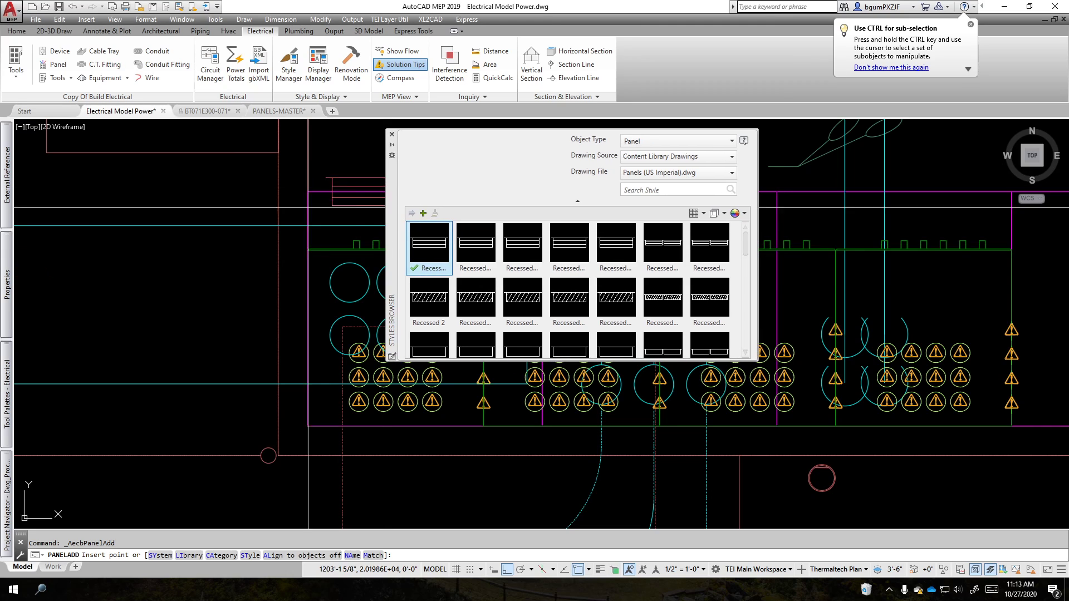
pyautogui.moveTo(6, 296)
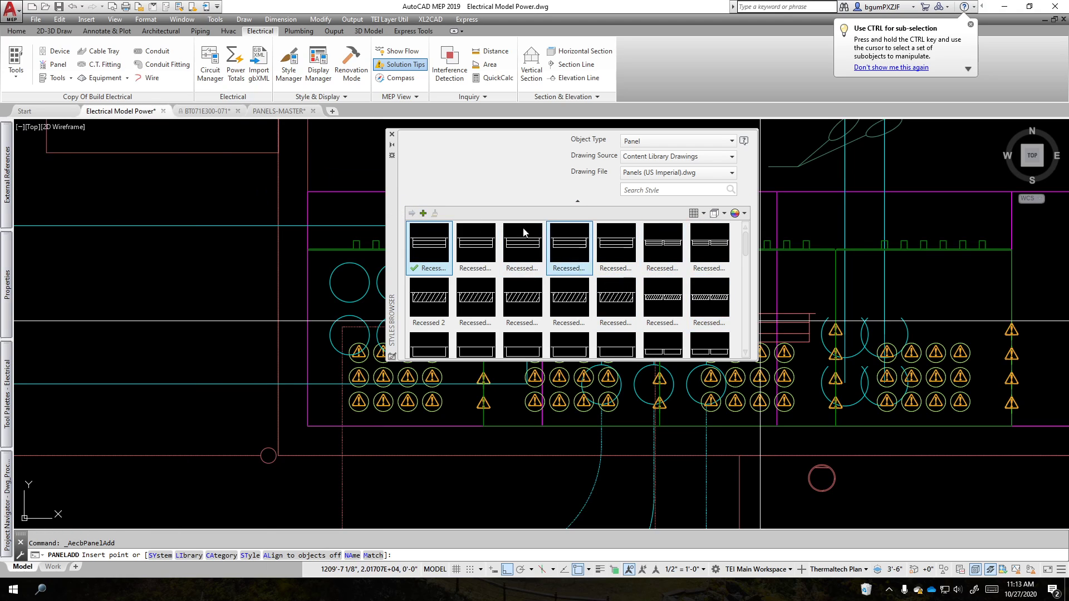
pyautogui.scroll(-3, 663, 303)
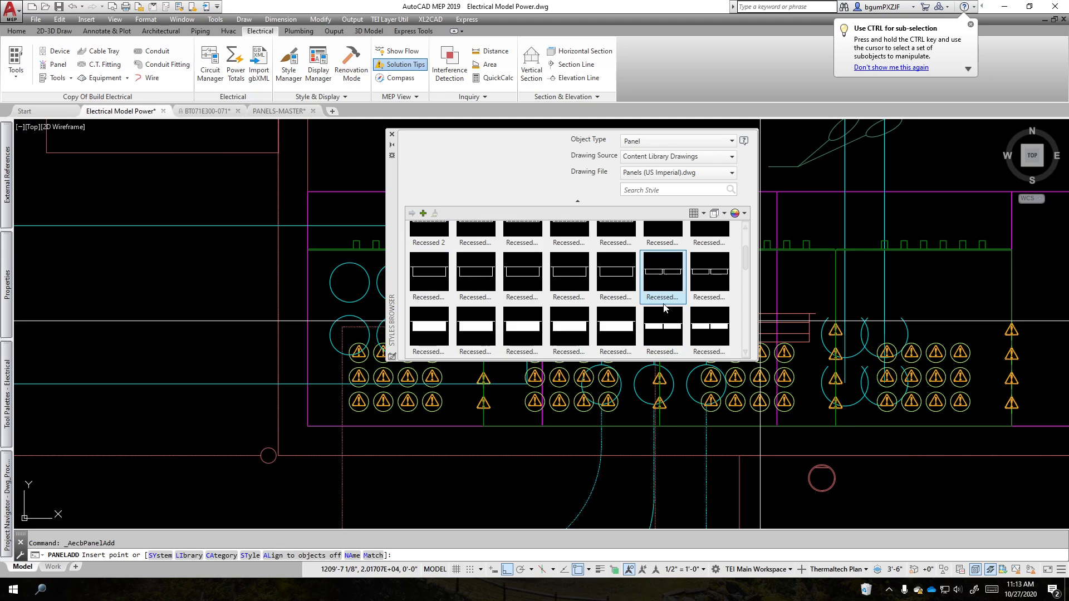
pyautogui.scroll(-5, 664, 308)
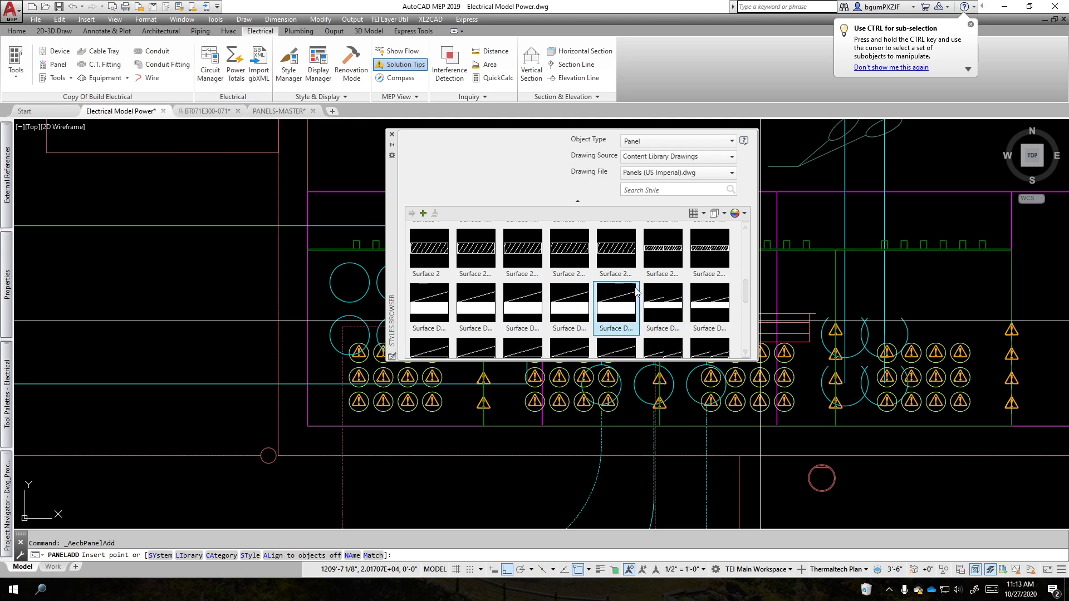
pyautogui.scroll(-1, 635, 300)
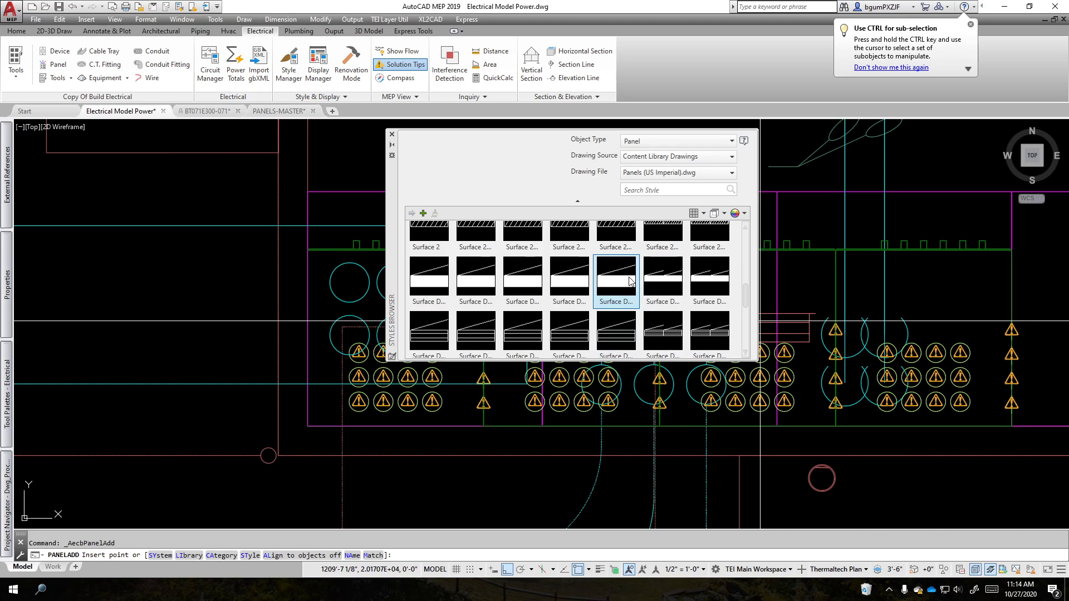
pyautogui.scroll(5, 587, 286)
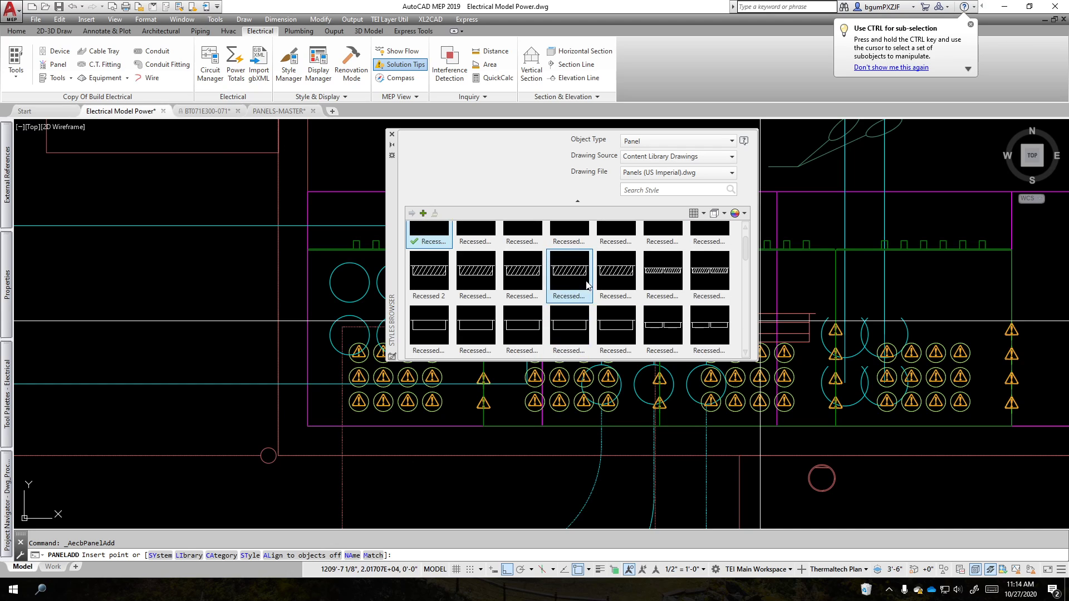
pyautogui.scroll(2, 588, 285)
pyautogui.click(391, 135)
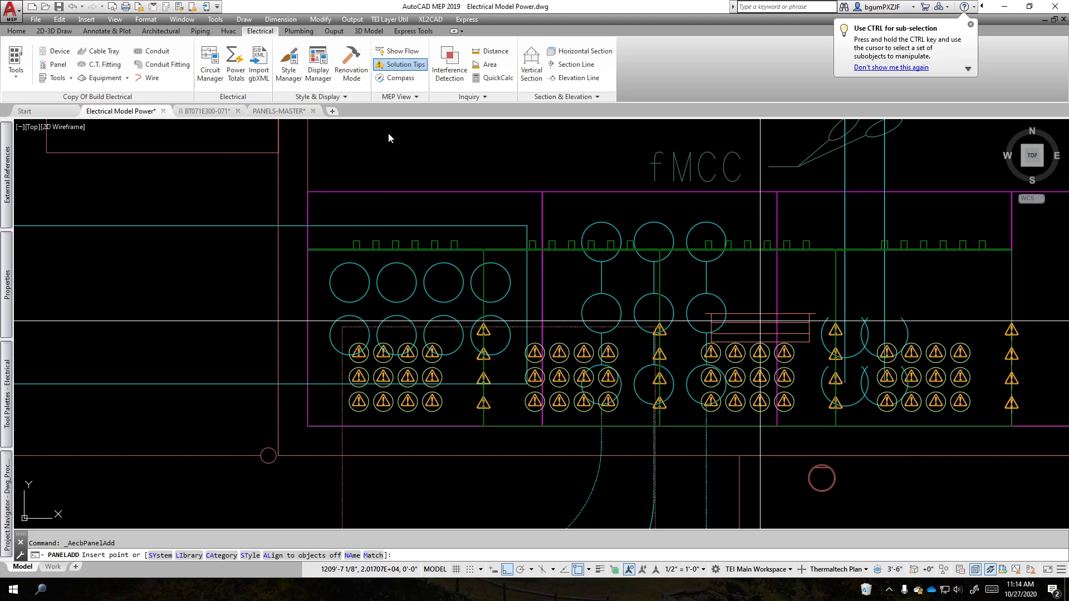
pyautogui.click(127, 79)
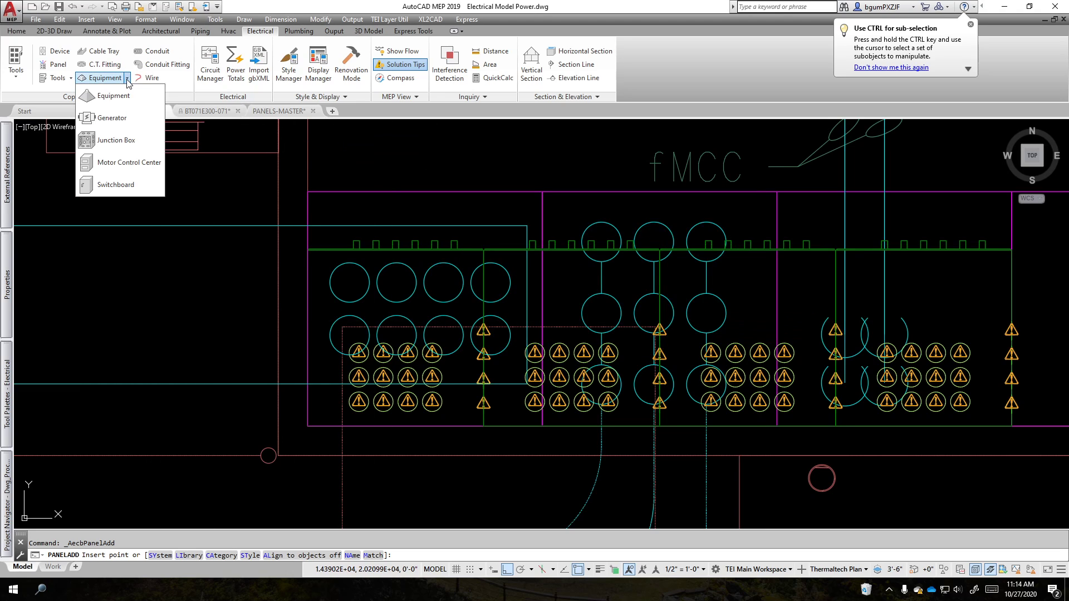
pyautogui.click(115, 190)
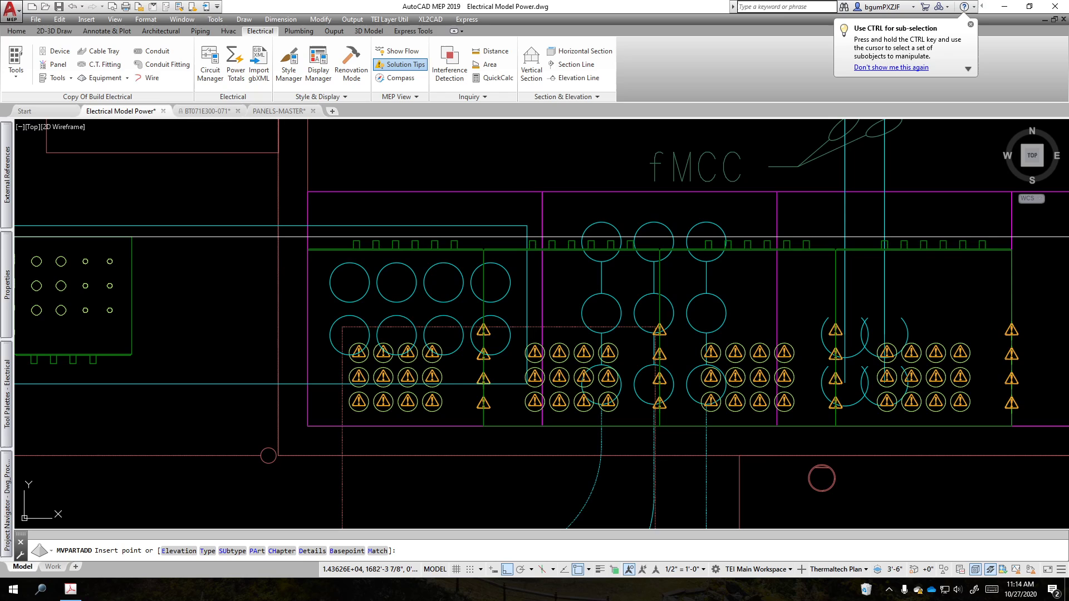
pyautogui.press('Escape')
# Step: Switch to Adobe Acrobat and check the QED-2 switchboard width and depth for the 3000 frame size in QED Dimensions.pdf
pyautogui.click(70, 590)
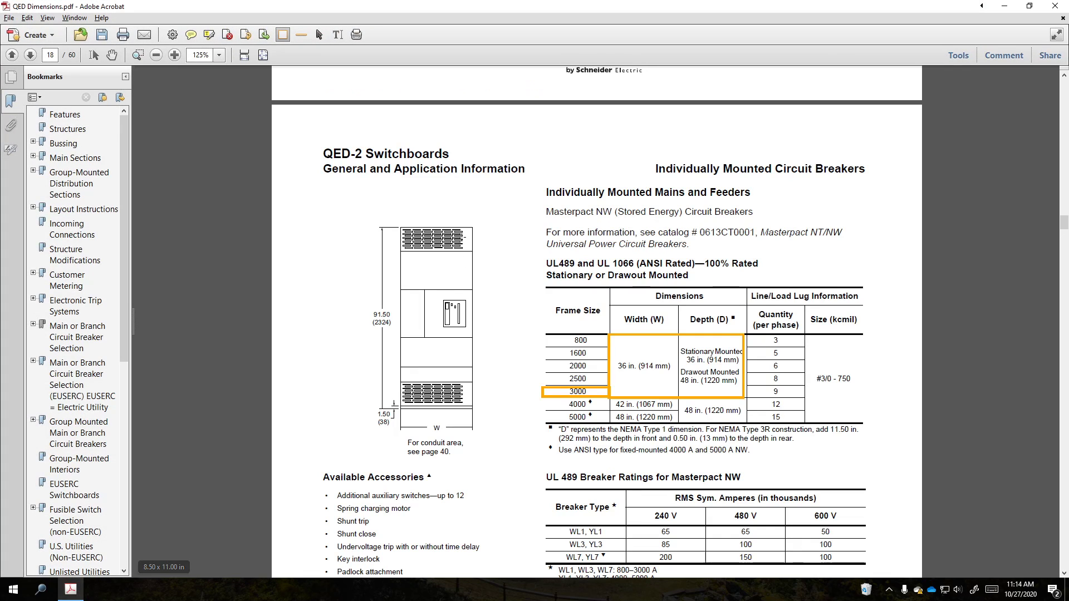
pyautogui.scroll(-1, 481, 257)
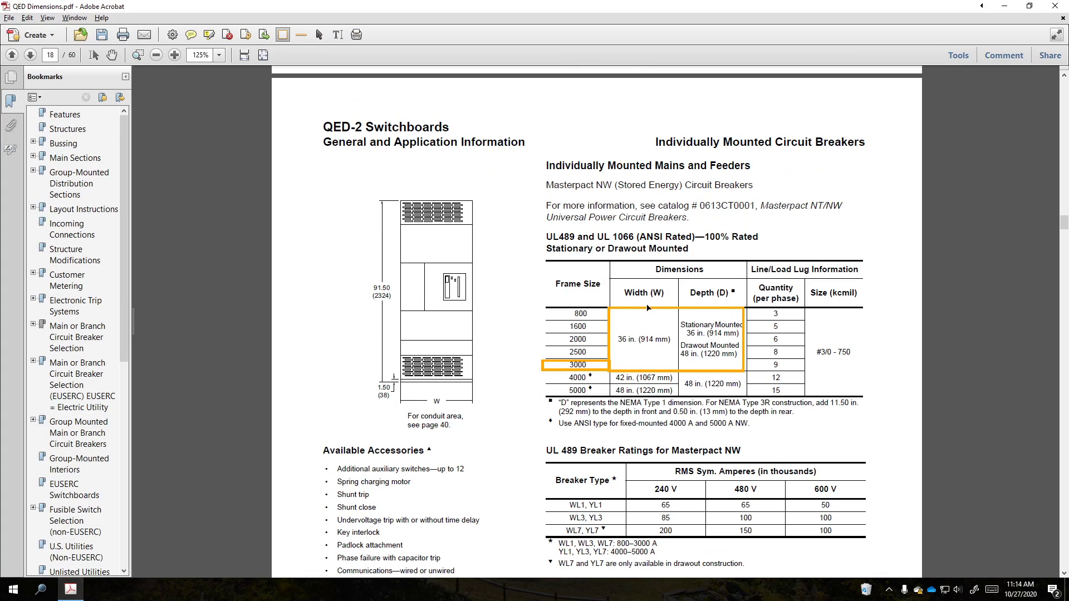
pyautogui.click(1042, 7)
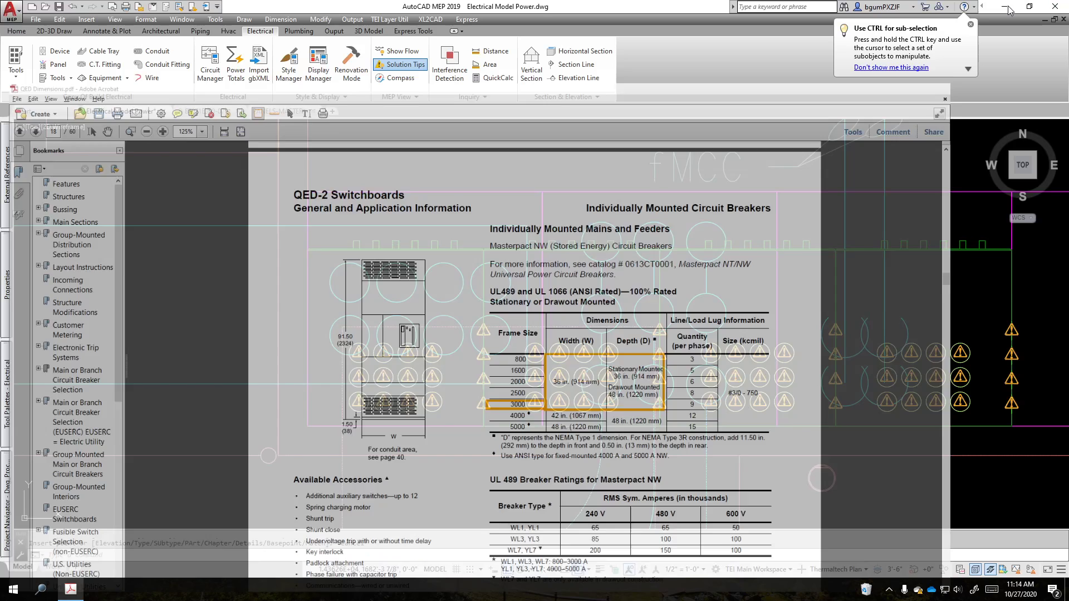
# Step: Review the switchboard multi-view parts and inspect the Circuit Breaker Switchboard US Imperial sizes, including the 30 x 36 Inch one
pyautogui.click(127, 78)
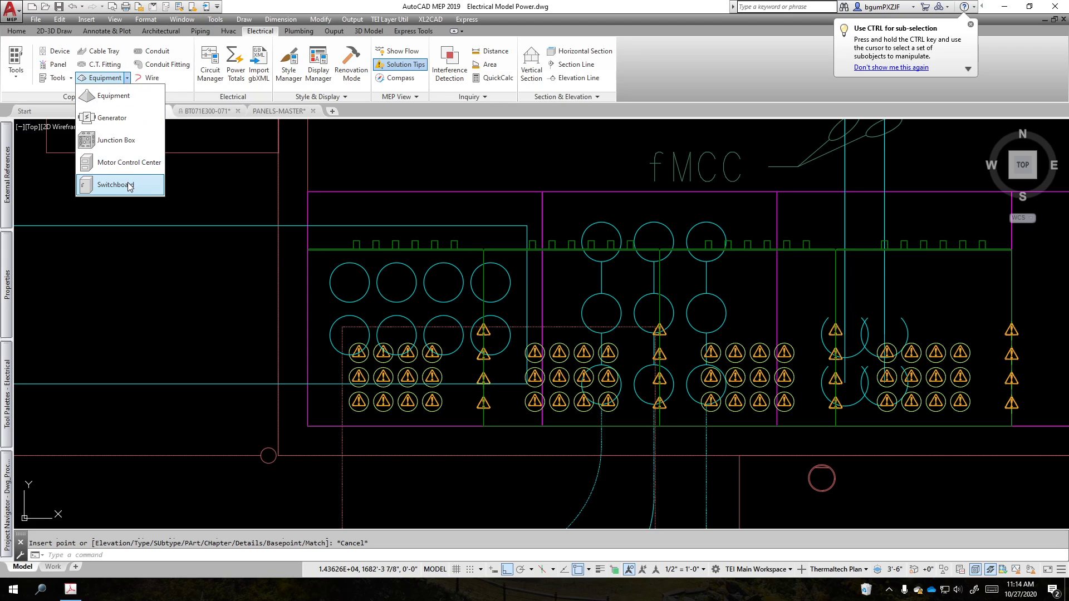
pyautogui.click(128, 182)
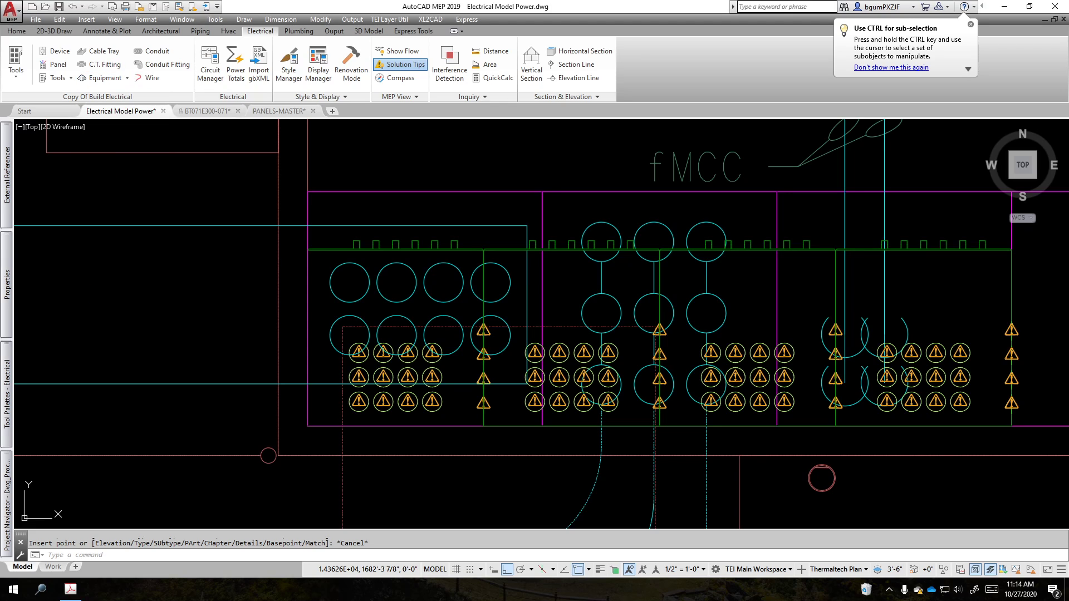
pyautogui.press('Return')
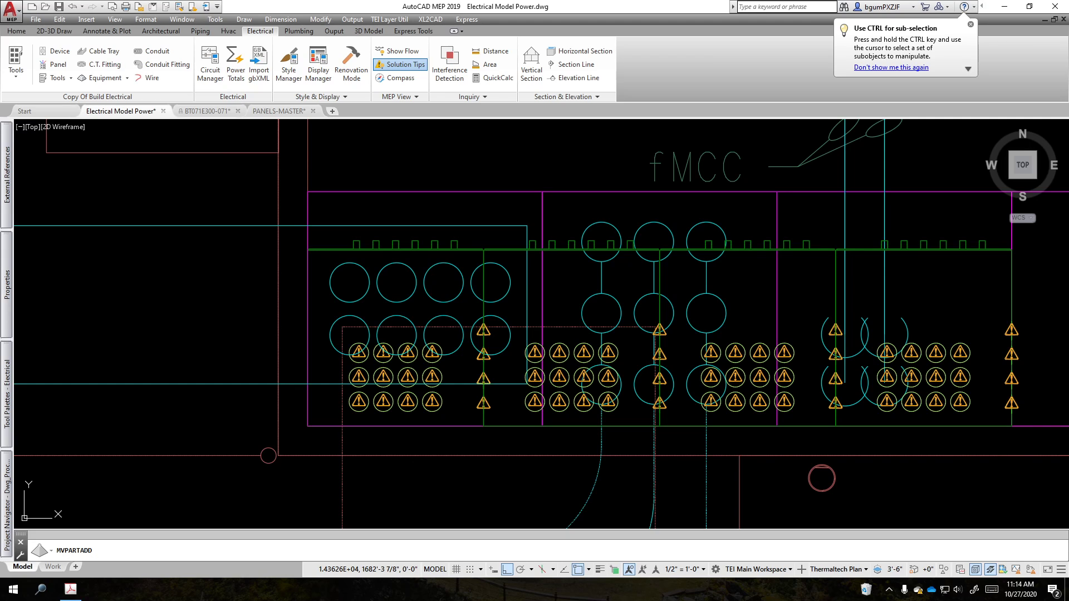
pyautogui.click(433, 197)
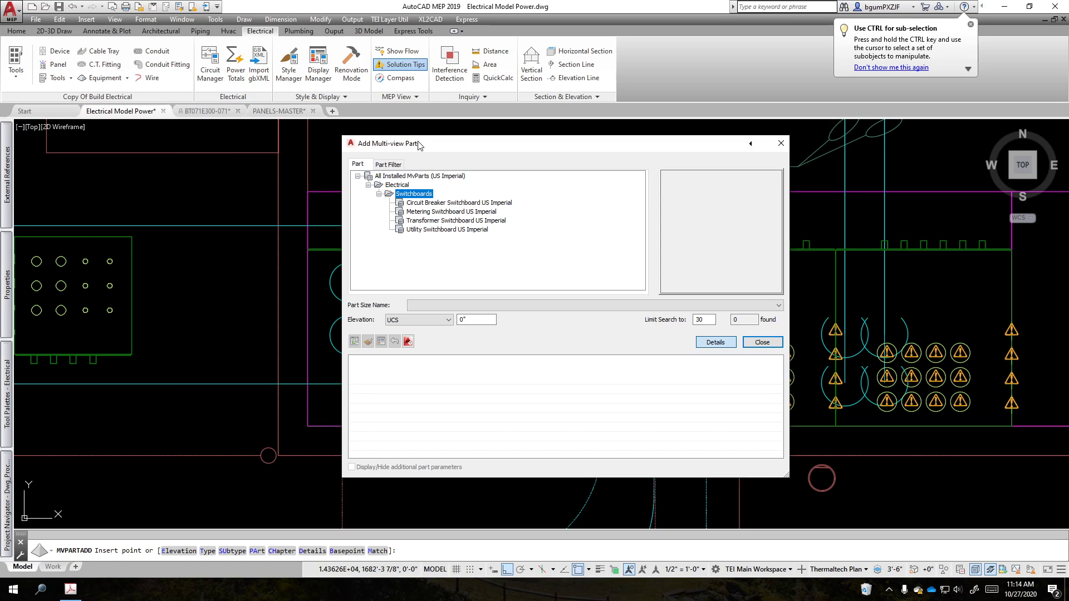
pyautogui.click(424, 176)
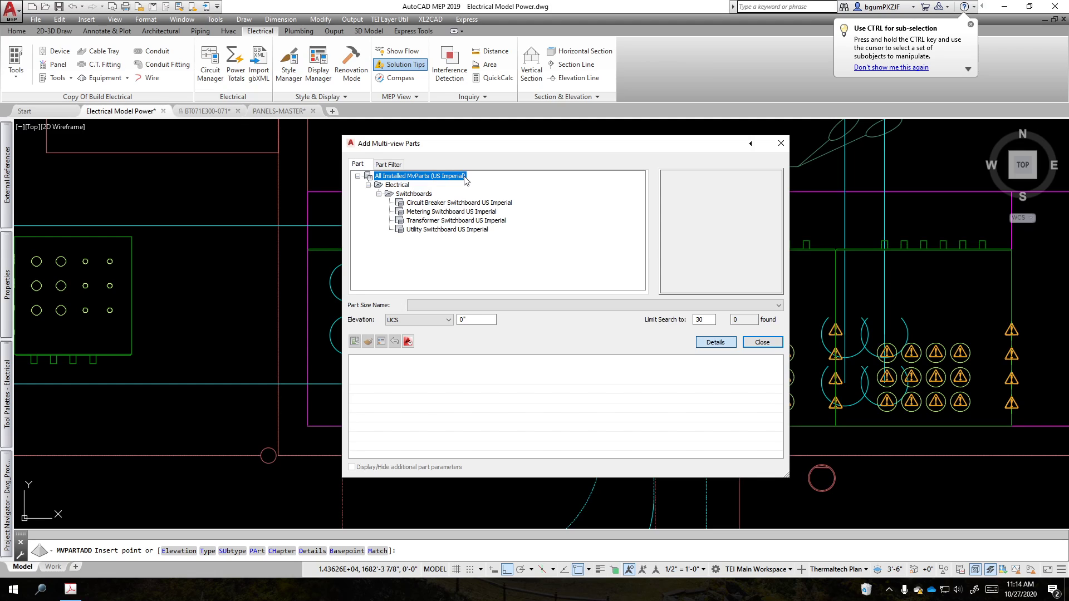
pyautogui.click(412, 193)
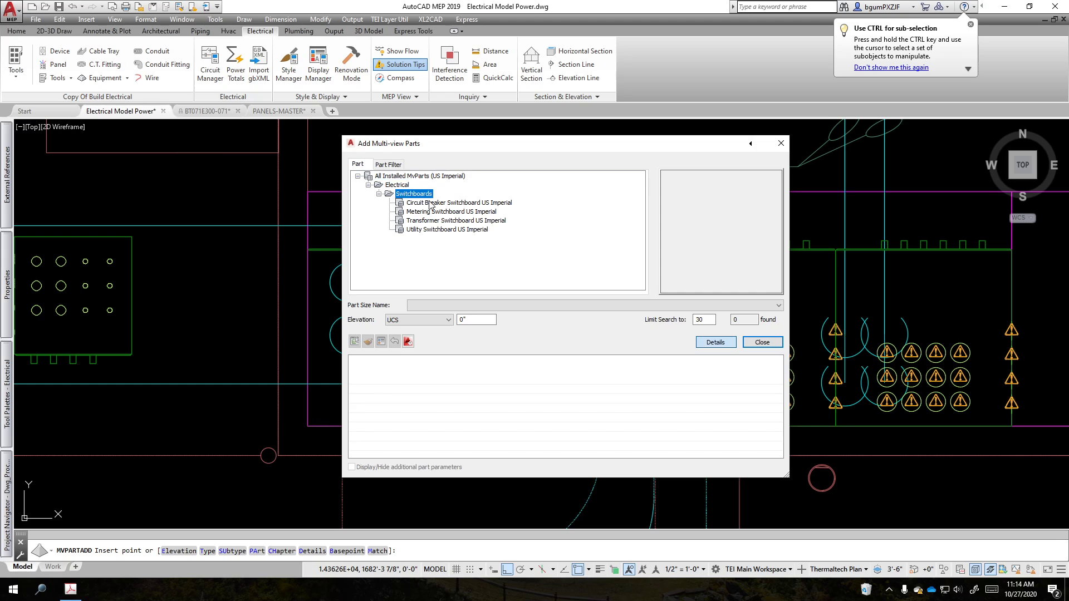
pyautogui.click(443, 202)
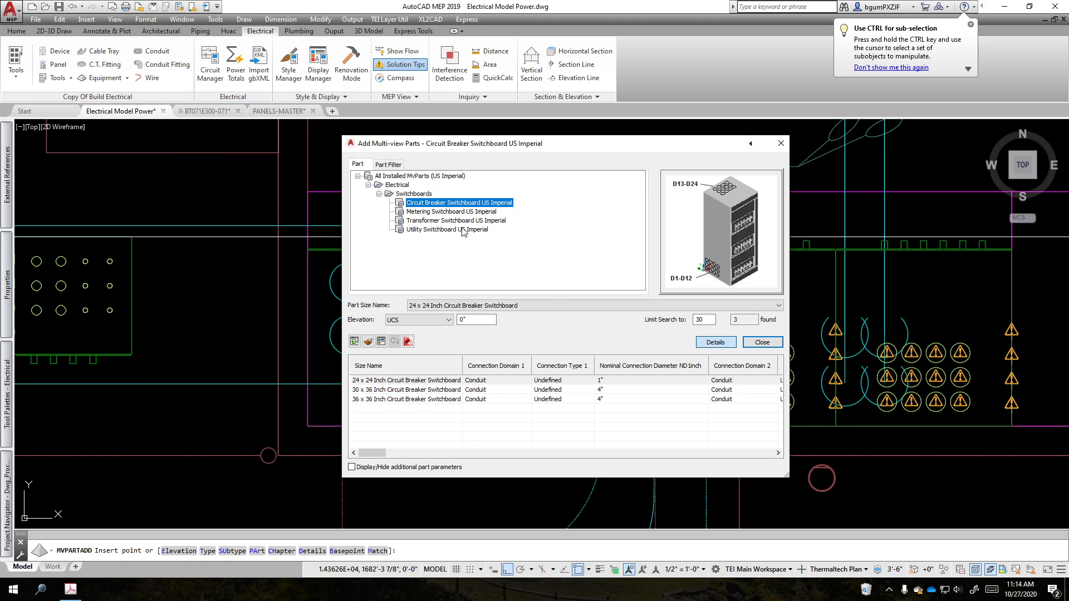
pyautogui.click(396, 390)
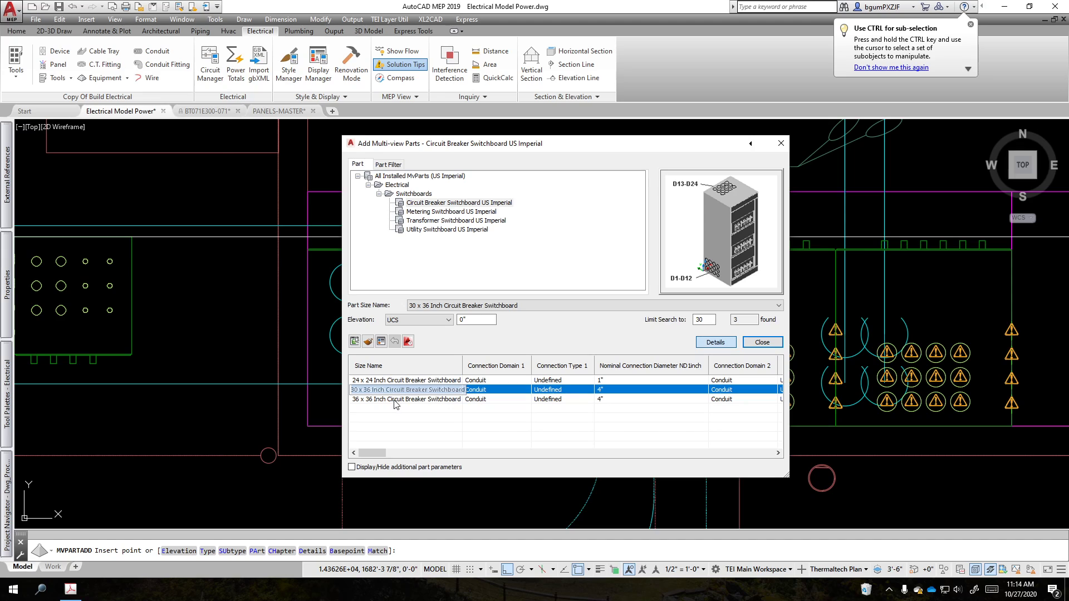
pyautogui.click(762, 342)
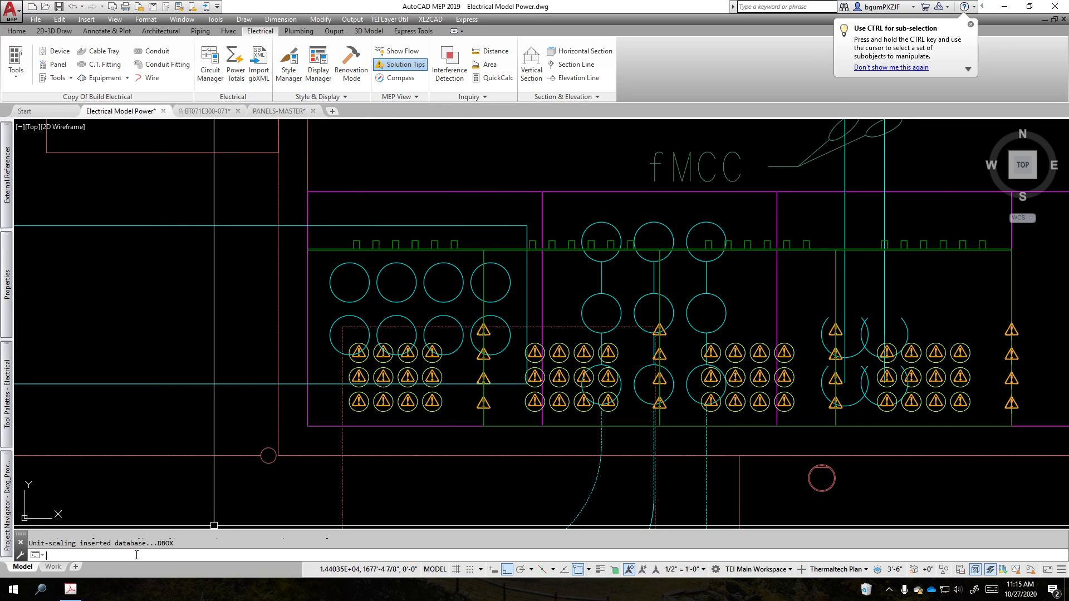
# Step: Using Content Builder's Multi-view Part catalog, open the Circuit Breaker Switchboard US Imperial family in MvPart Builder for adding a part size
pyautogui.click(201, 31)
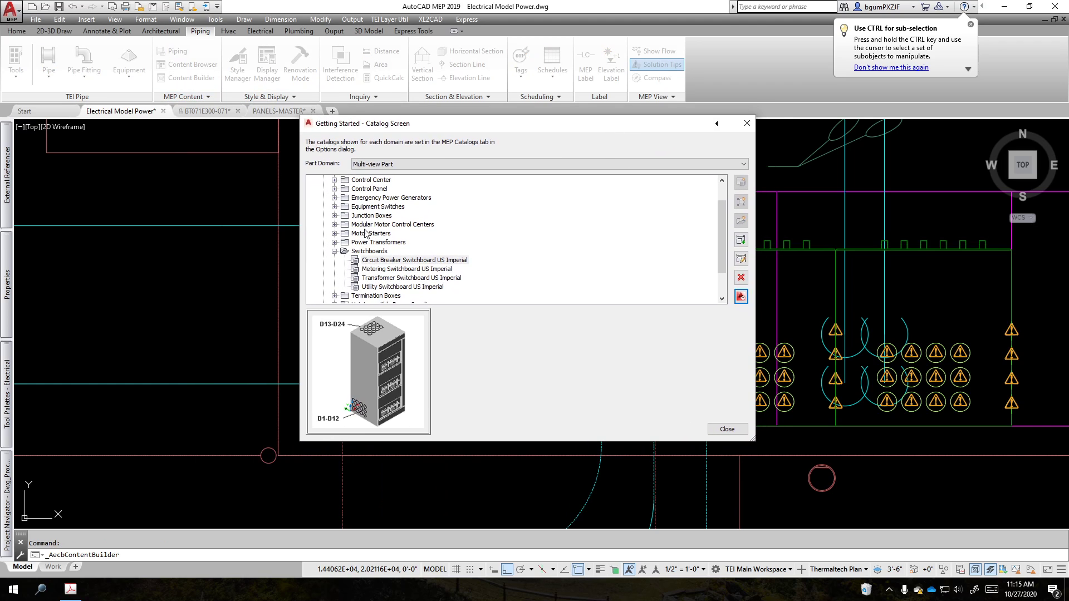
pyautogui.click(399, 165)
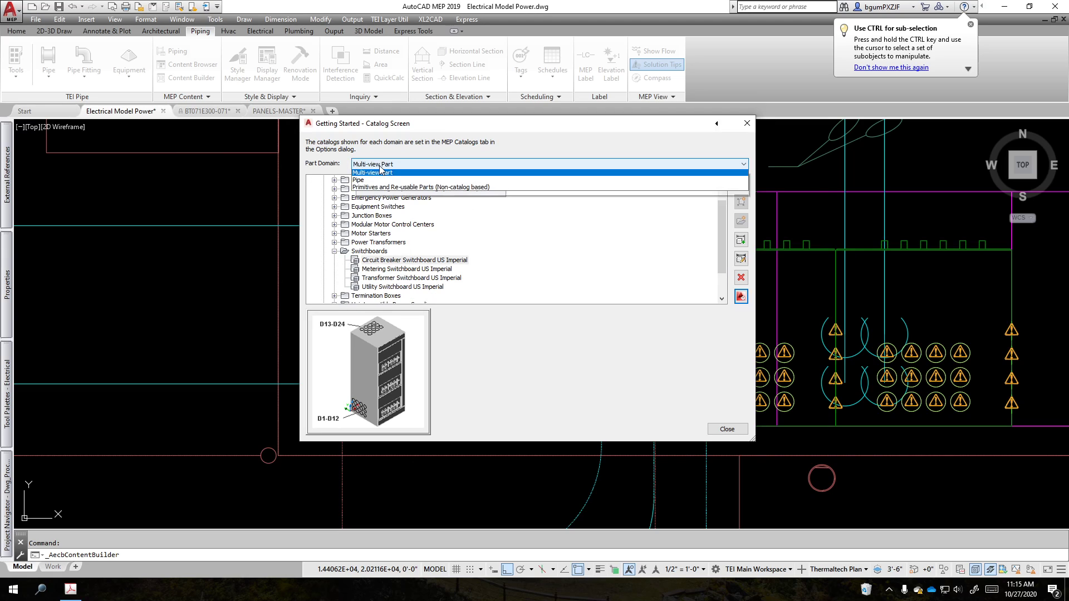
pyautogui.click(379, 196)
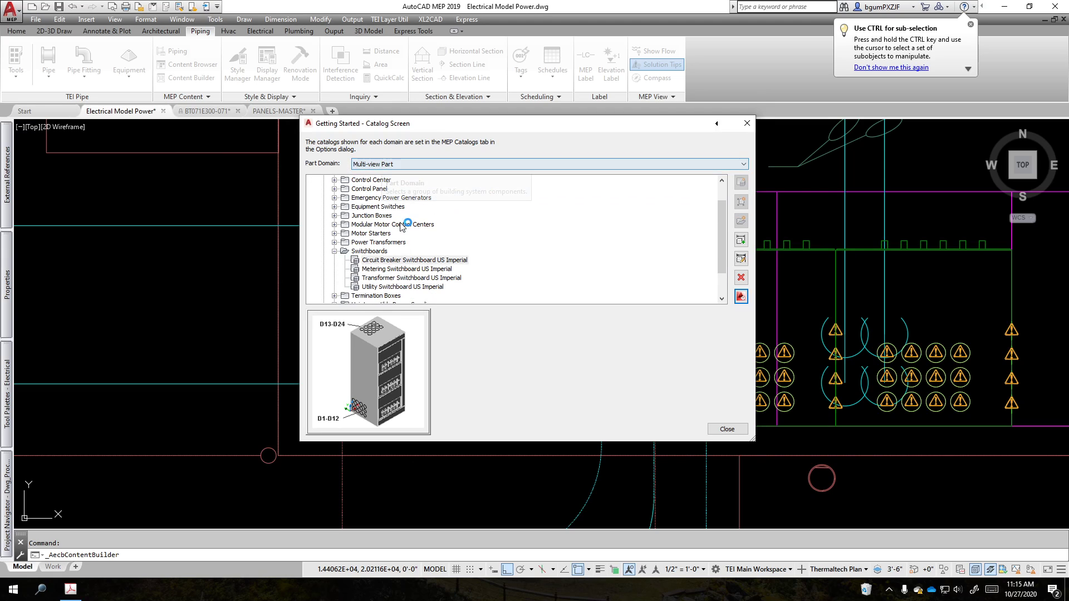
pyautogui.click(368, 252)
pyautogui.scroll(1, 382, 229)
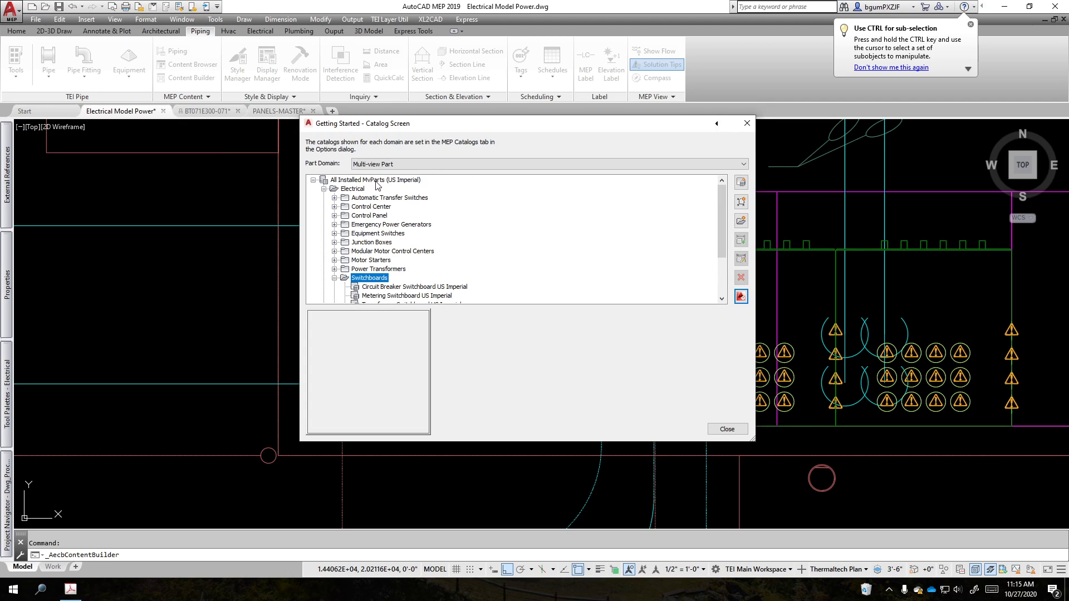
pyautogui.scroll(-2, 443, 257)
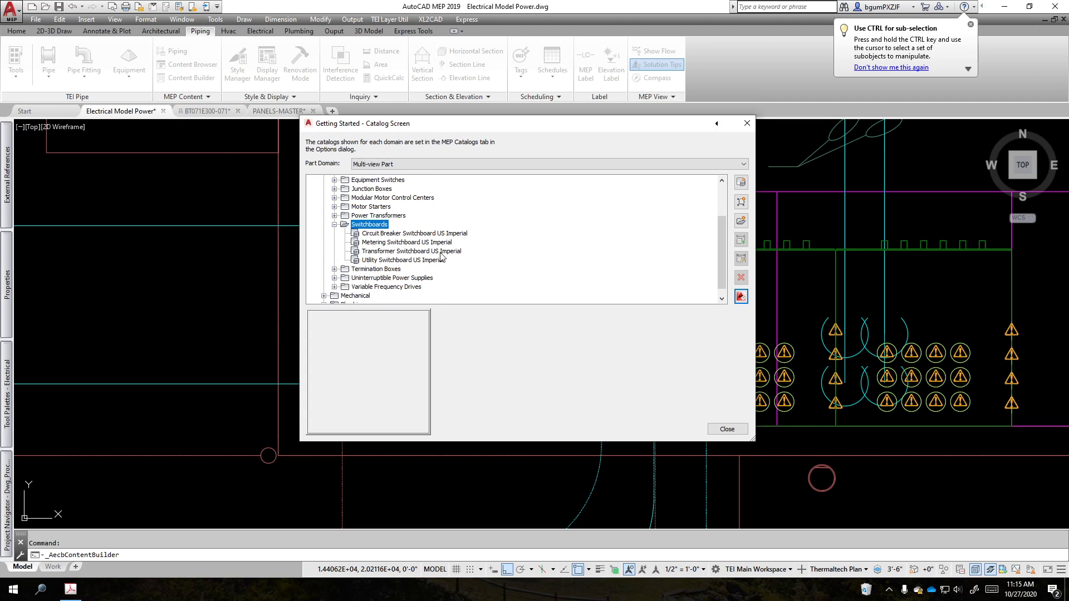
pyautogui.click(397, 234)
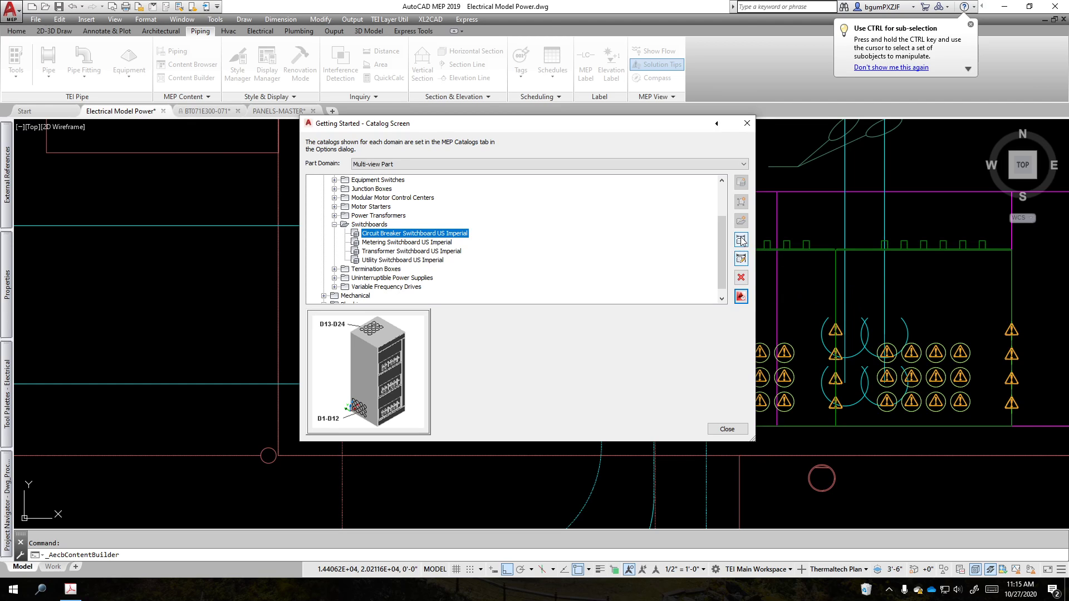
pyautogui.click(741, 257)
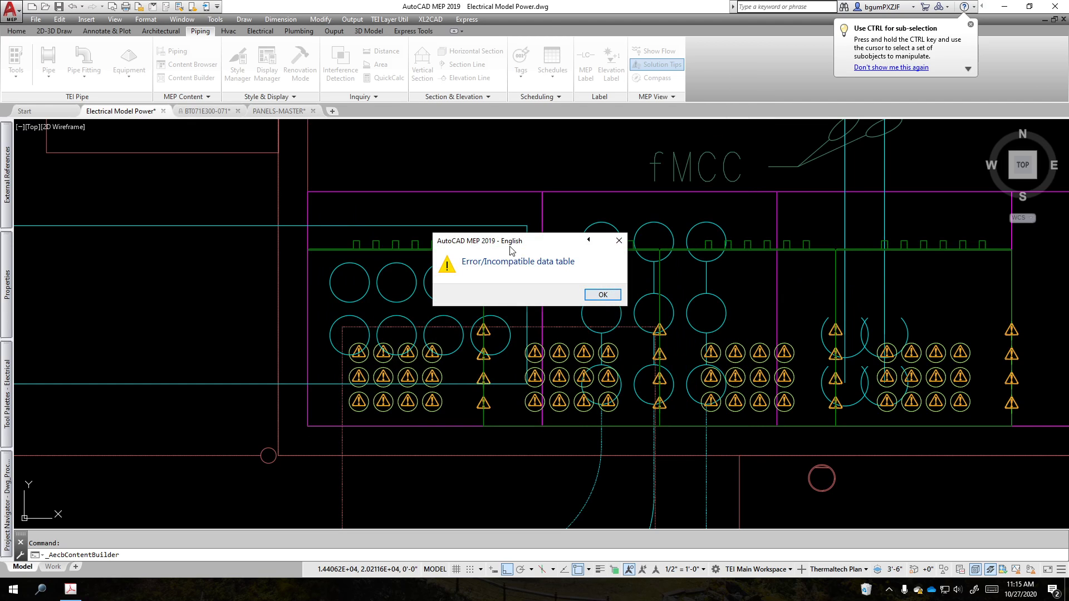
pyautogui.click(618, 295)
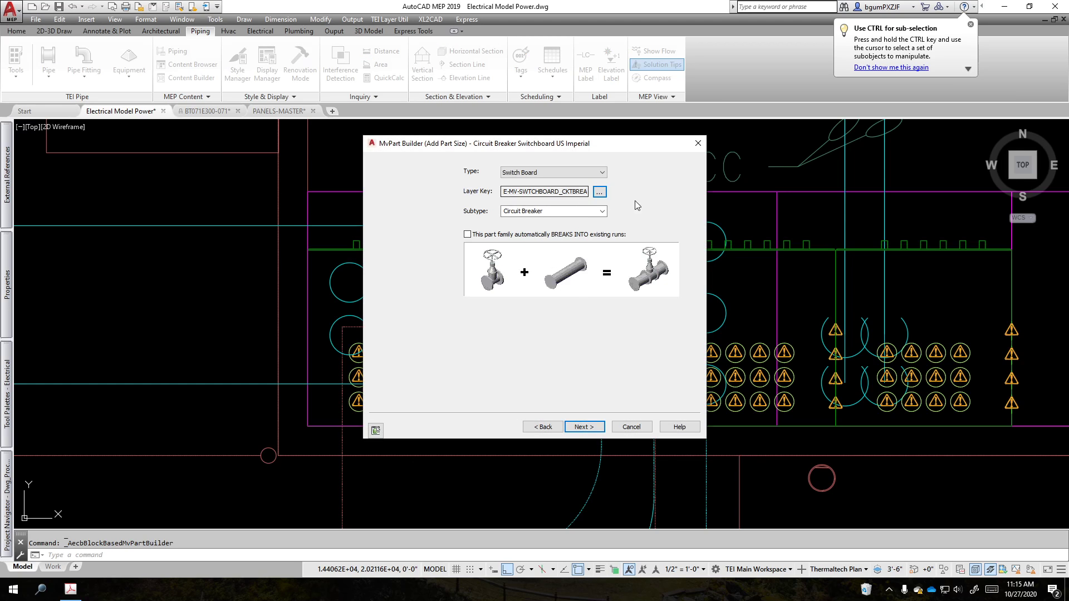
# Step: Start a new part size row in Blocks & Names, review the available model blocks down to 48 x 36 Inch, and cancel MvPart Builder
pyautogui.click(594, 428)
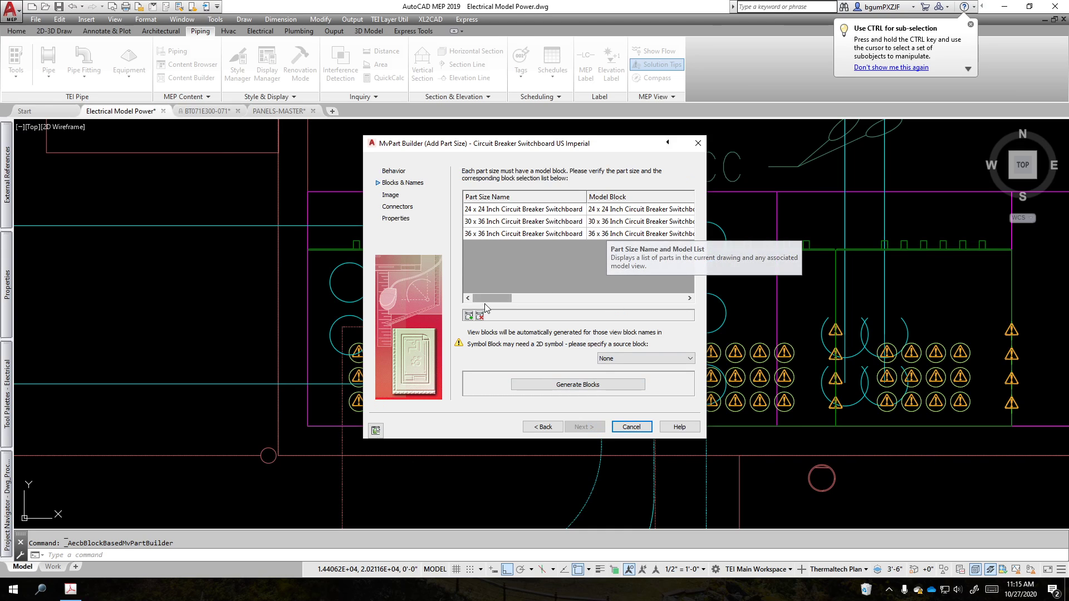
pyautogui.click(470, 316)
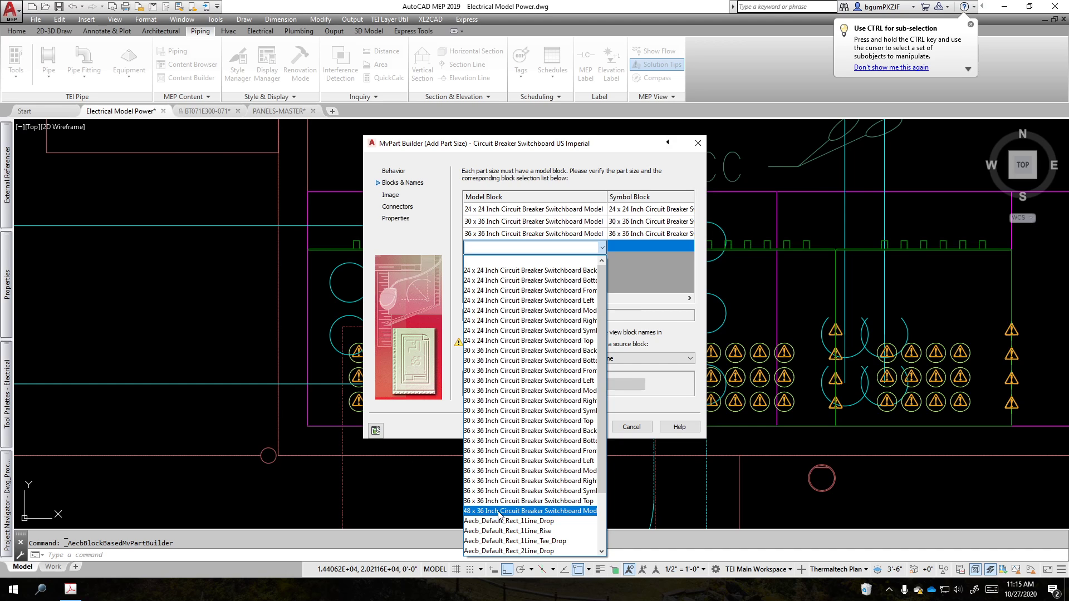
pyautogui.click(635, 416)
pyautogui.click(639, 423)
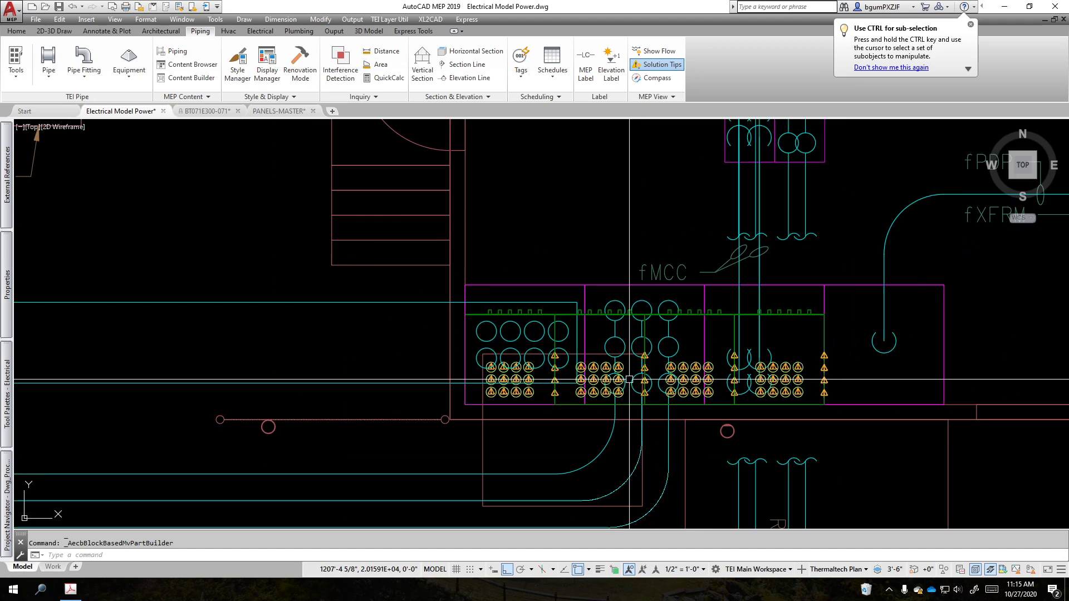
# Step: Open the 36 x 36 Inch Circuit Breaker Switchboard-Model-U16 block in the Block Editor with BEDIT
pyautogui.scroll(-2, 629, 380)
pyautogui.scroll(5, 527, 358)
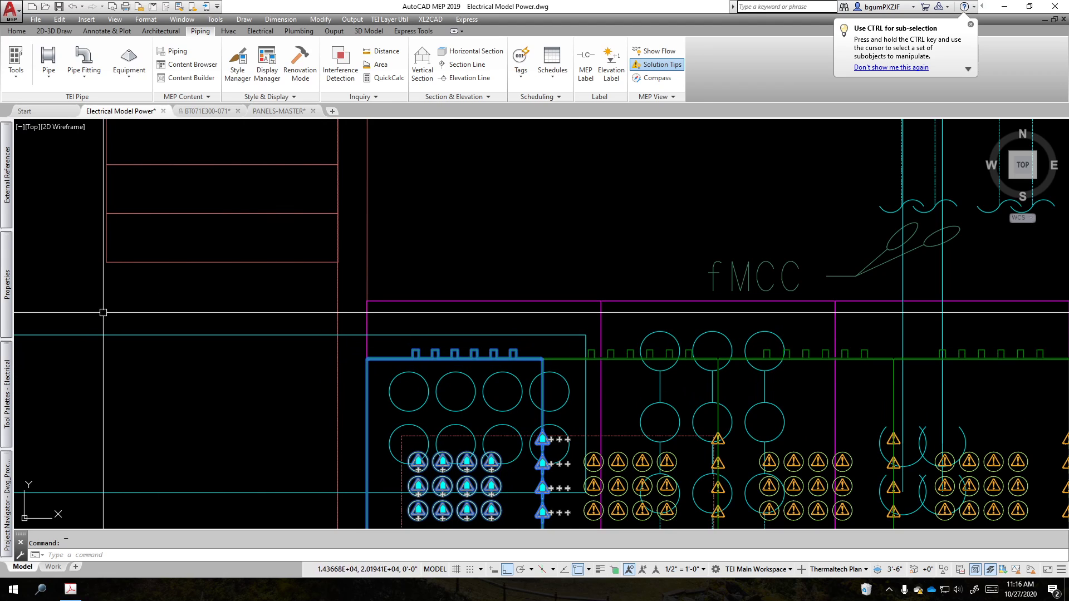
pyautogui.moveTo(7, 299)
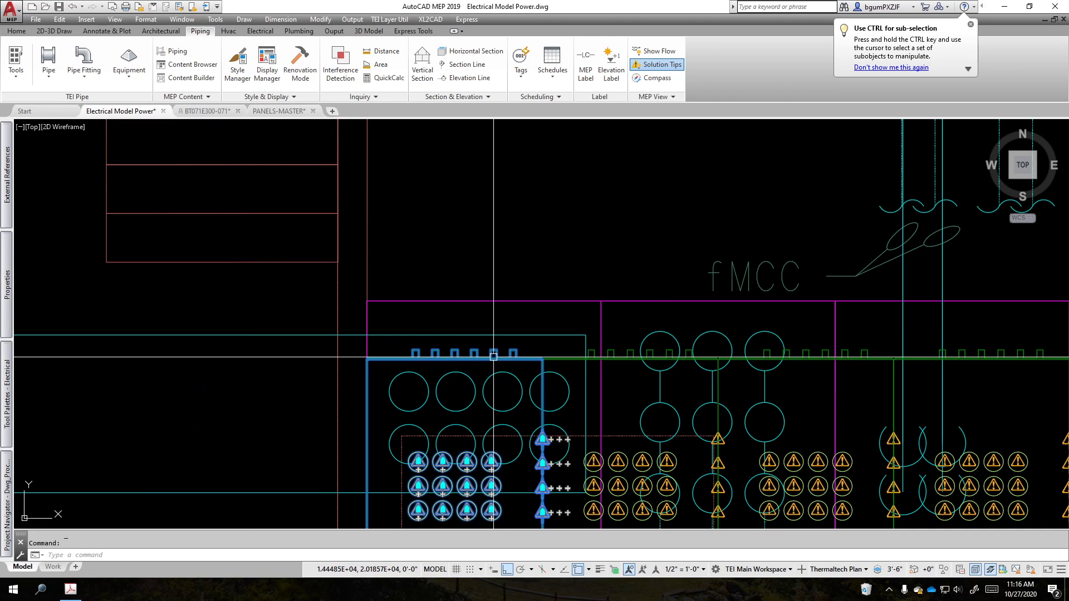
pyautogui.write('bedi')
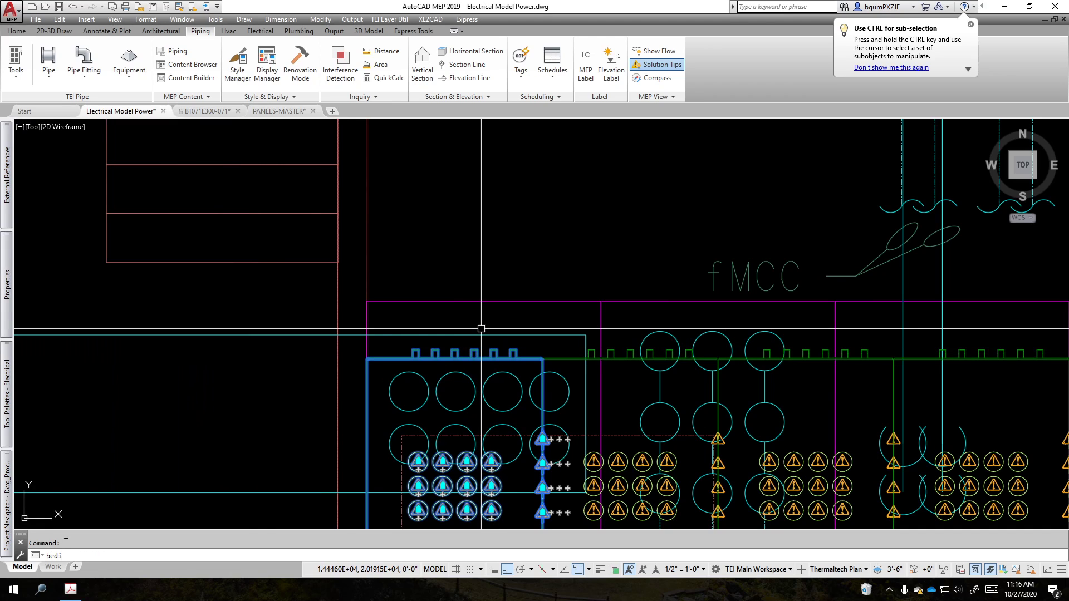
pyautogui.write('t')
pyautogui.press('Return')
pyautogui.scroll(-6, 658, 342)
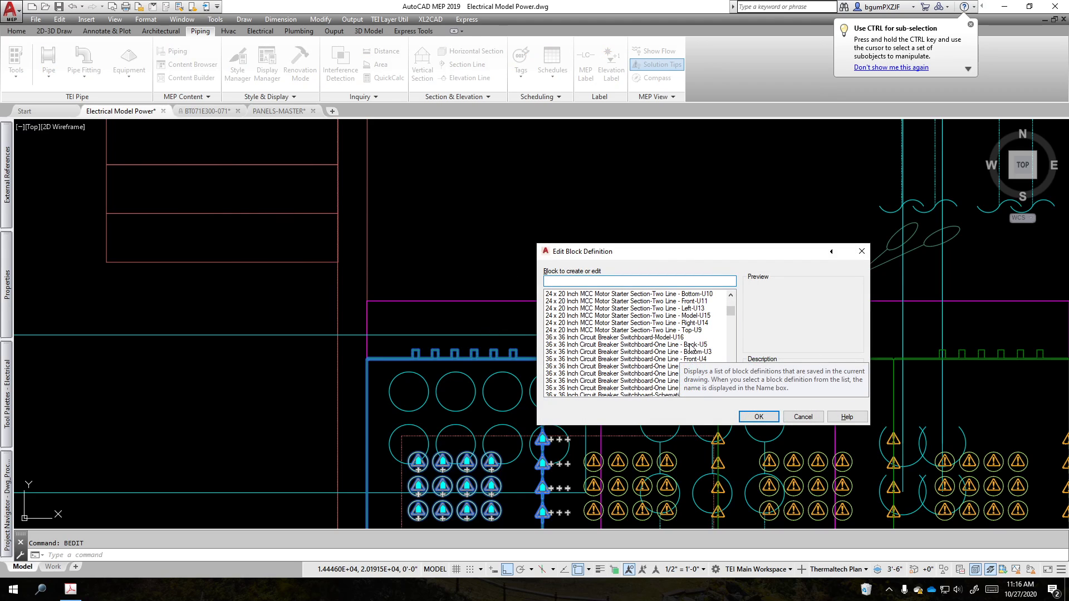
pyautogui.click(667, 338)
pyautogui.click(765, 418)
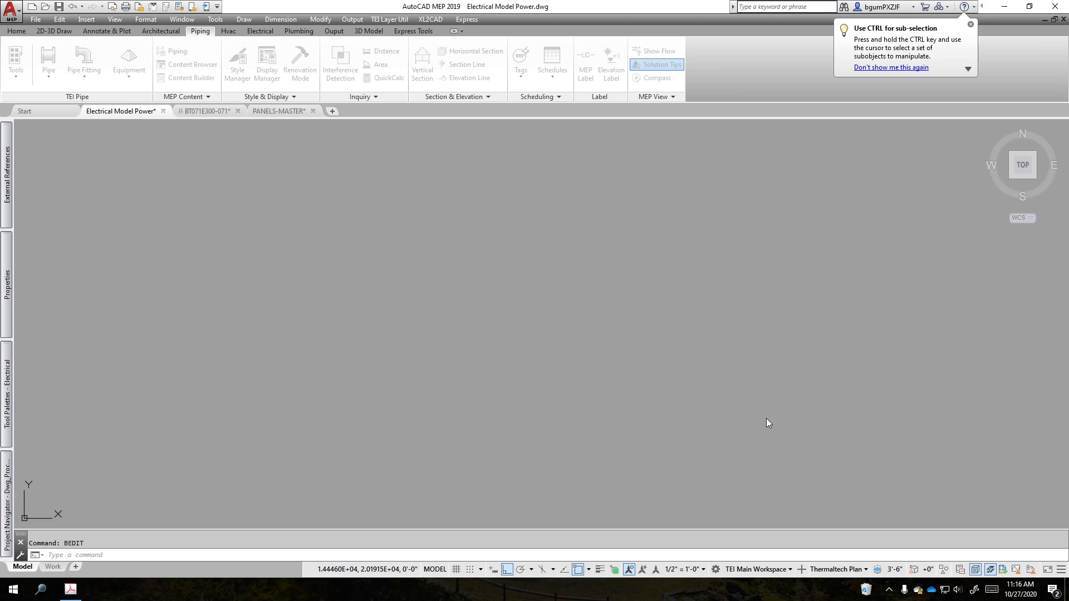
# Step: Extrude the switchboard solid's back face, opposite the breaker front, by 1' with no taper, leaving the top face out of the selection
pyautogui.keyDown('shift'); pyautogui.moveTo(604, 397); pyautogui.dragTo(779, 363, button='middle'); pyautogui.keyUp('shift')
pyautogui.scroll(-5, 594, 262)
pyautogui.click(378, 30)
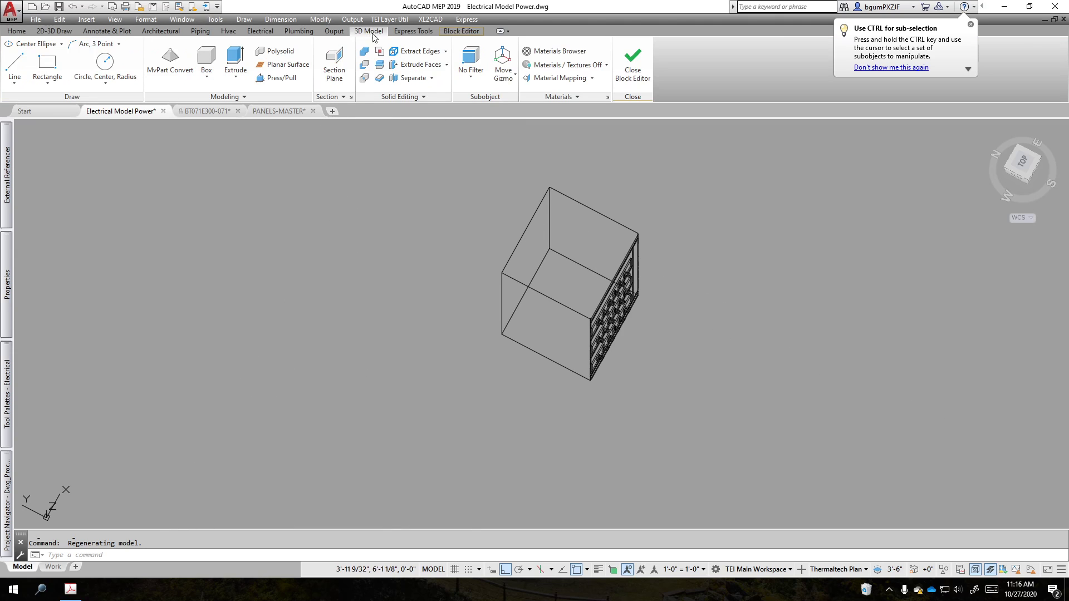
pyautogui.click(418, 64)
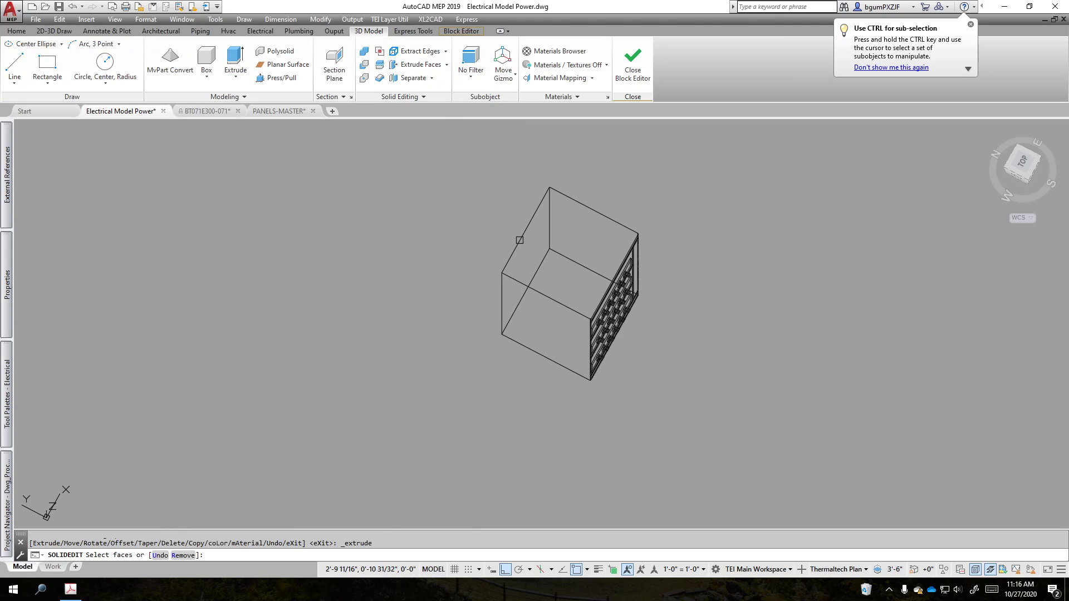
pyautogui.click(520, 240)
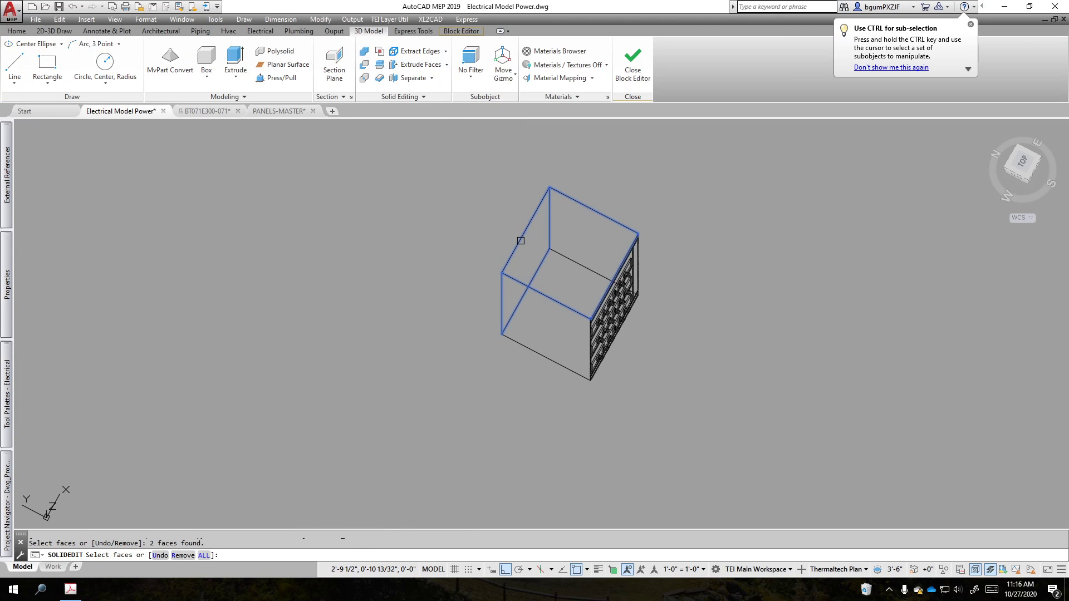
pyautogui.click(189, 555)
pyautogui.click(587, 209)
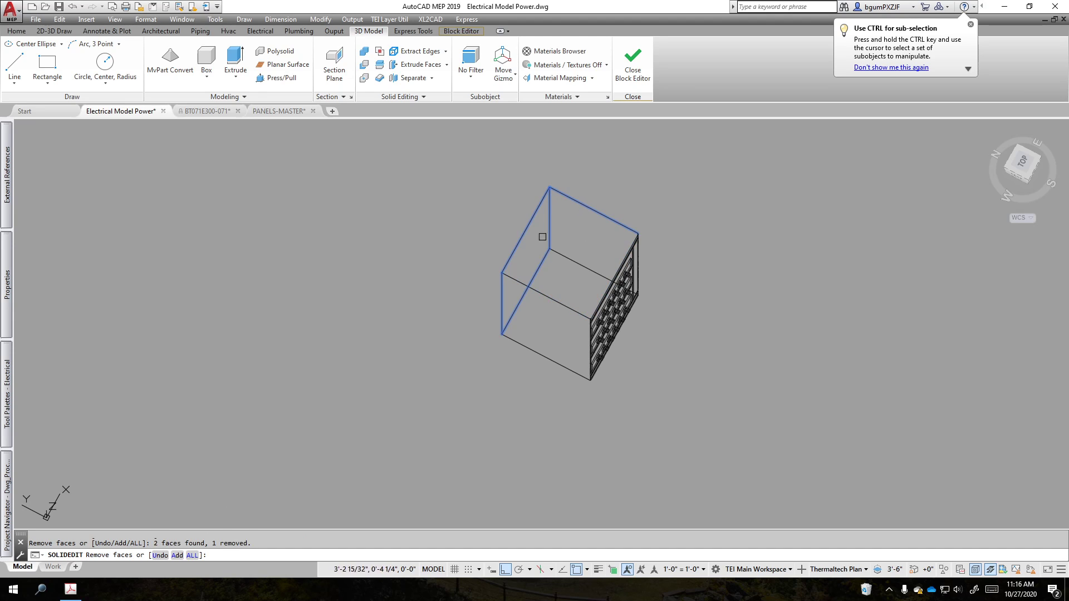
pyautogui.press('Return')
pyautogui.click(480, 242)
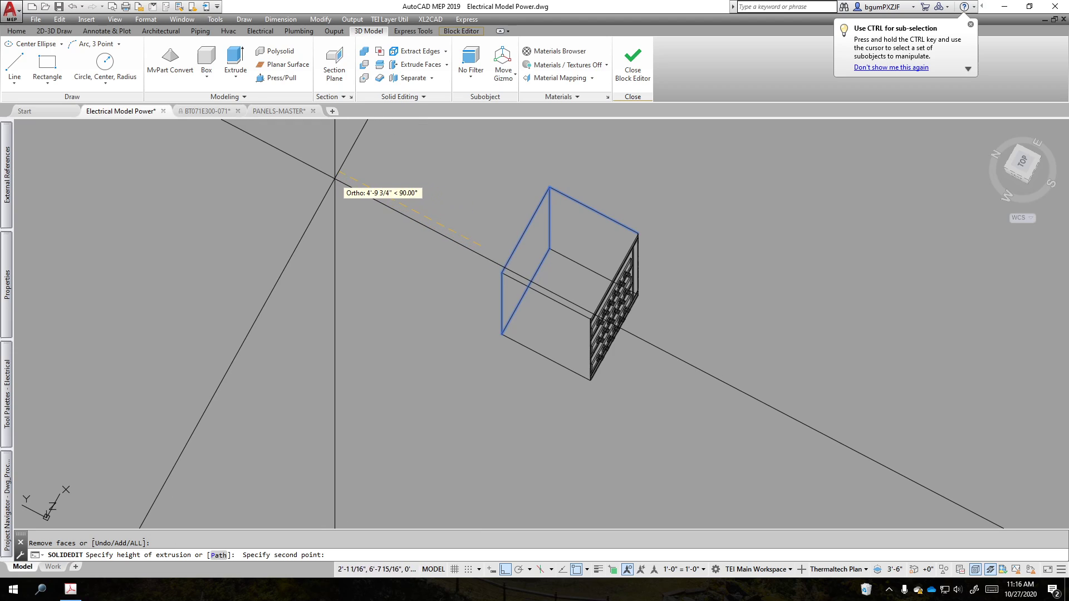
pyautogui.write("1'")
pyautogui.press('Return')
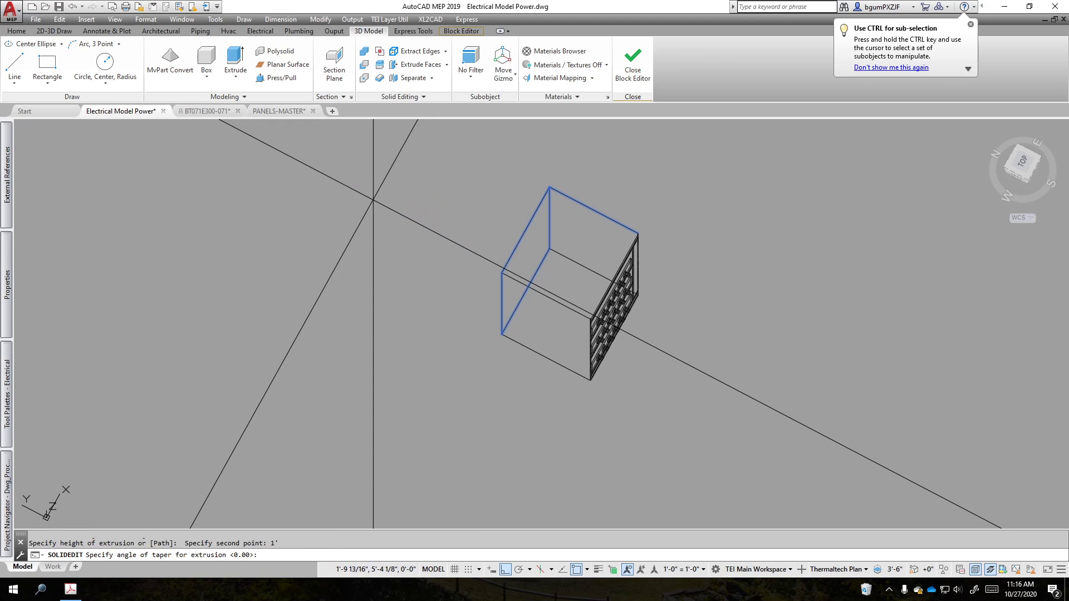
pyautogui.press('Return')
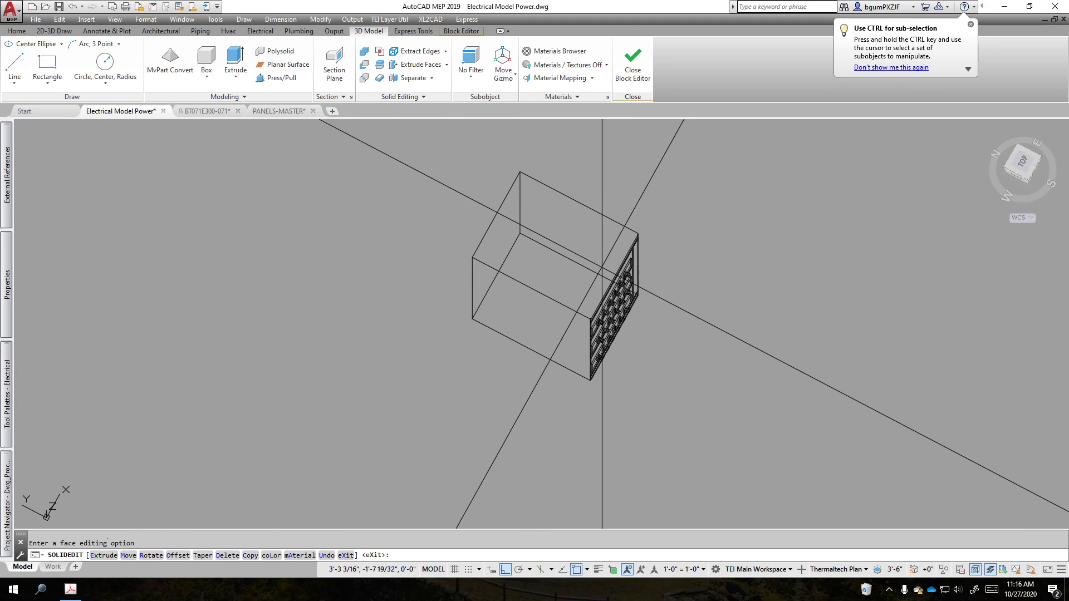
pyautogui.press('Escape')
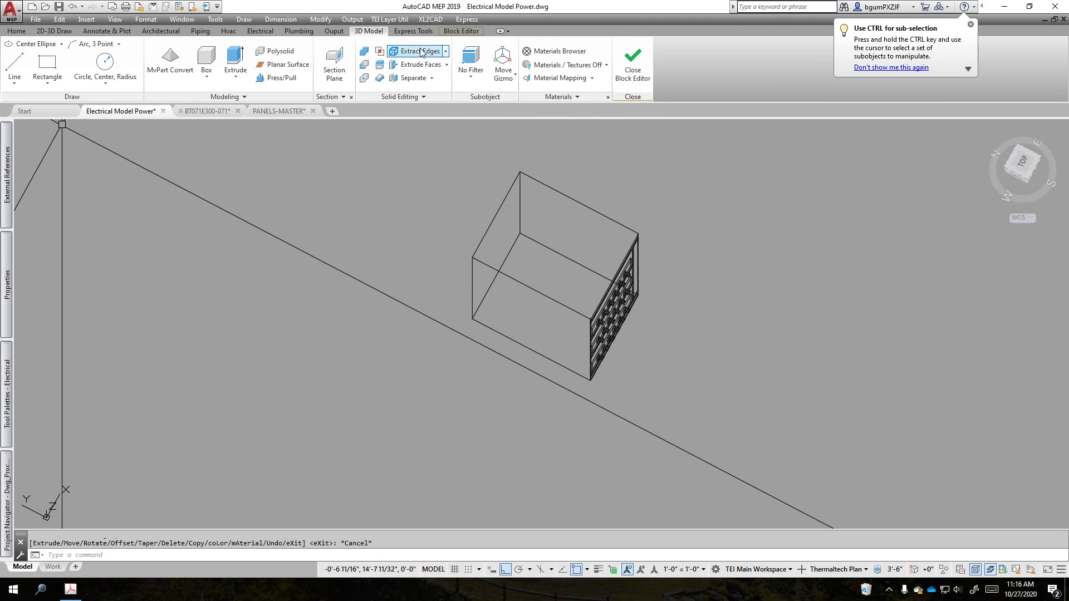
# Step: Close the Block Editor and return to the electrical model drawing
pyautogui.click(461, 30)
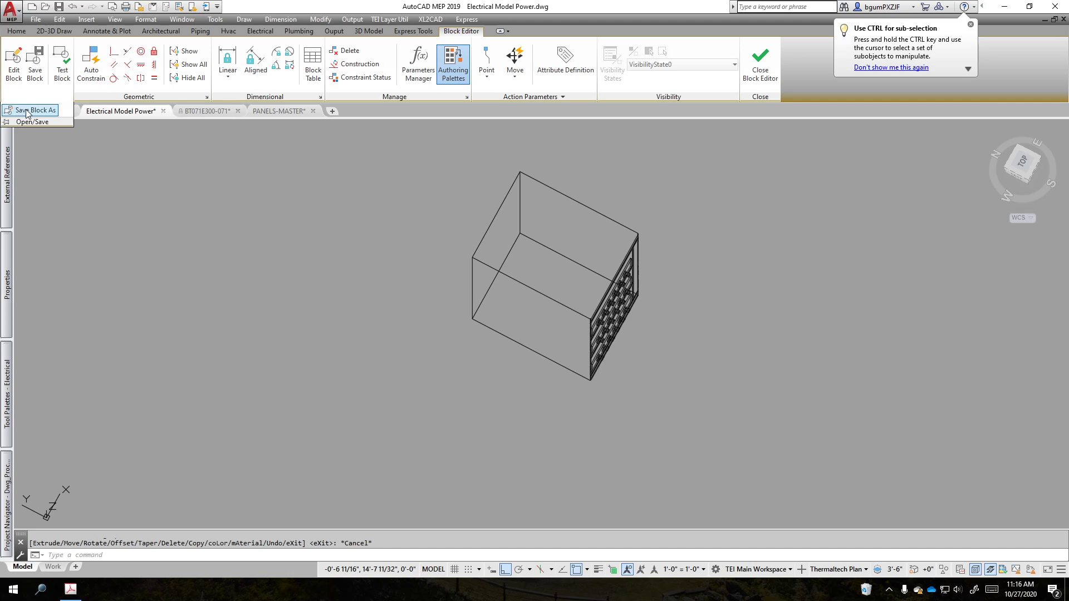
pyautogui.press('Escape')
pyautogui.click(750, 82)
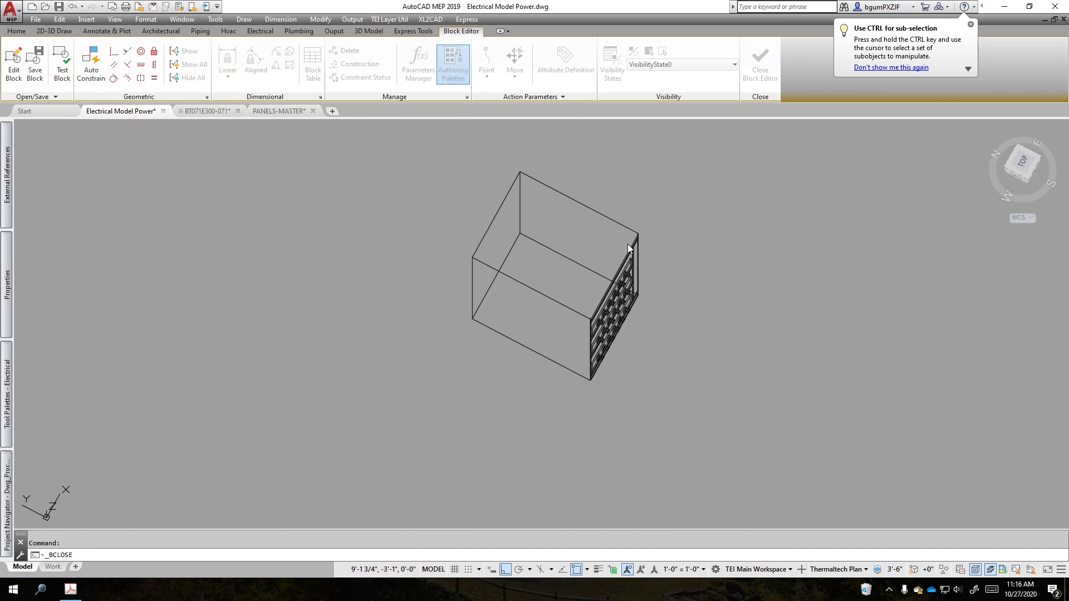
pyautogui.click(505, 309)
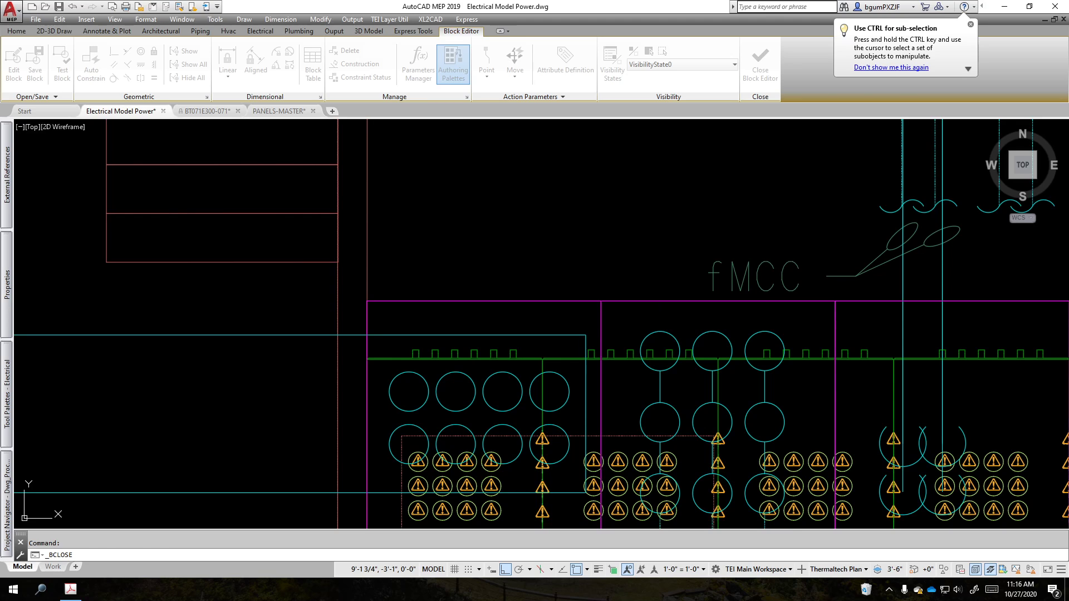
# Step: Reopen Circuit Breaker Switchboard US Imperial for adding a part size, check the model block choices for a new row, and cancel
pyautogui.scroll(-3, 577, 337)
pyautogui.moveTo(594, 265); pyautogui.dragTo(522, 304, button='middle')
pyautogui.scroll(2, 519, 369)
pyautogui.moveTo(518, 385); pyautogui.dragTo(502, 343, button='middle')
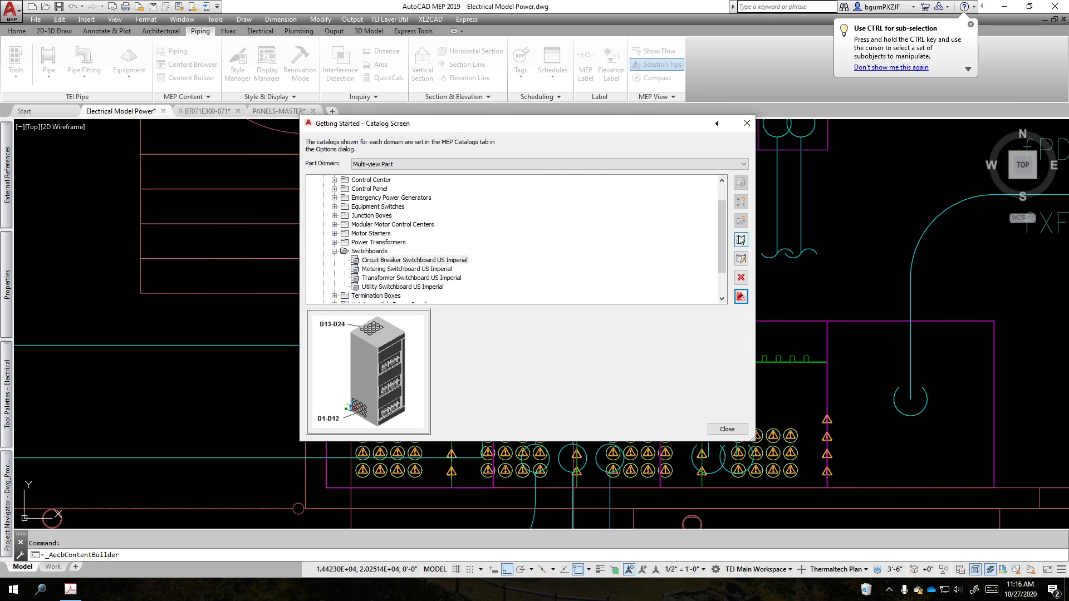
pyautogui.click(740, 239)
pyautogui.click(602, 294)
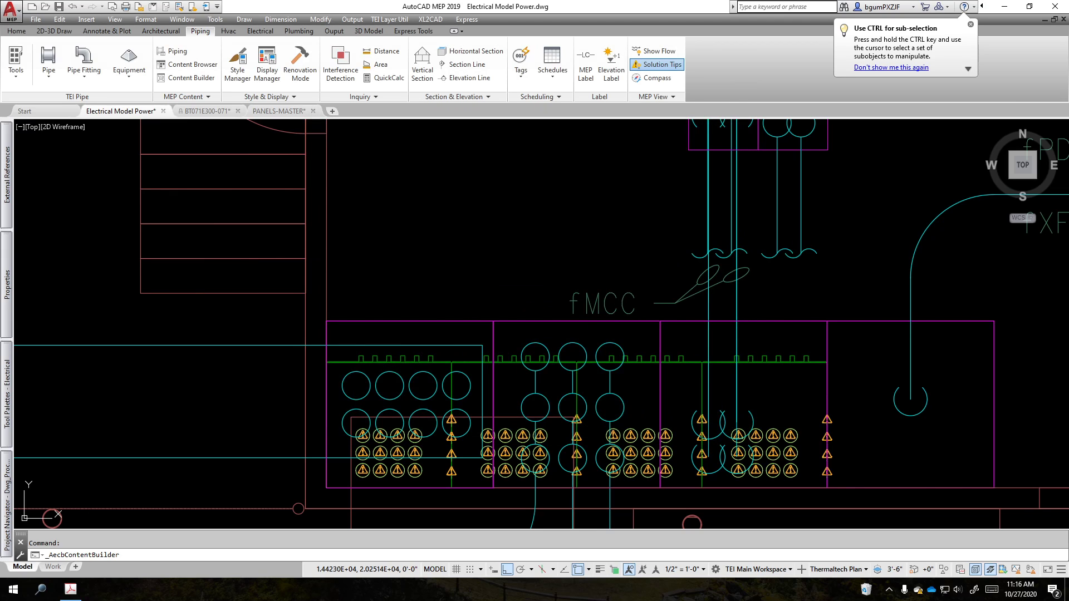
pyautogui.click(582, 427)
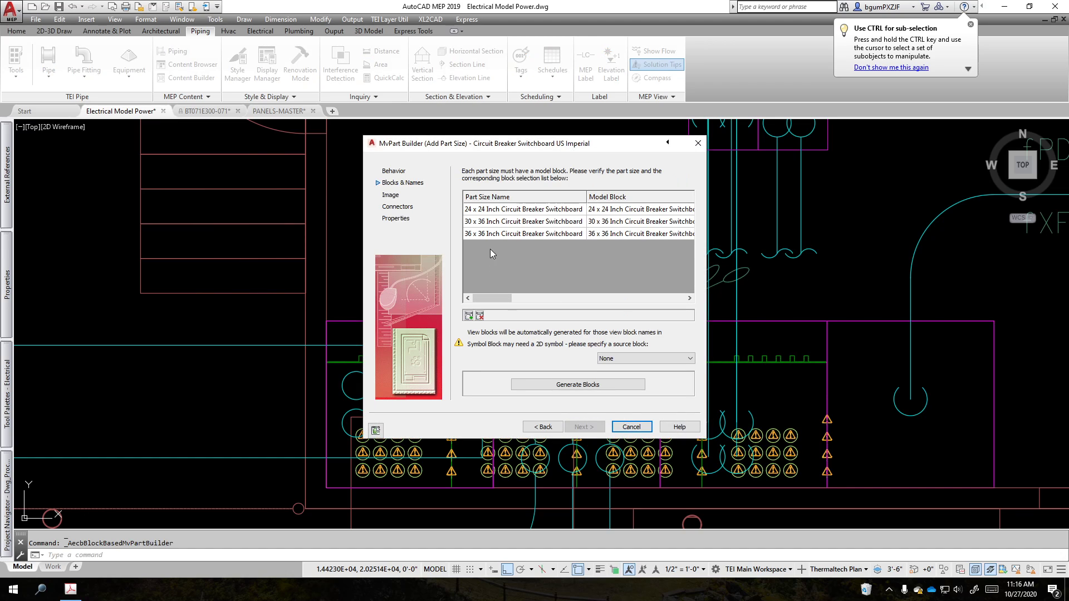
pyautogui.click(469, 316)
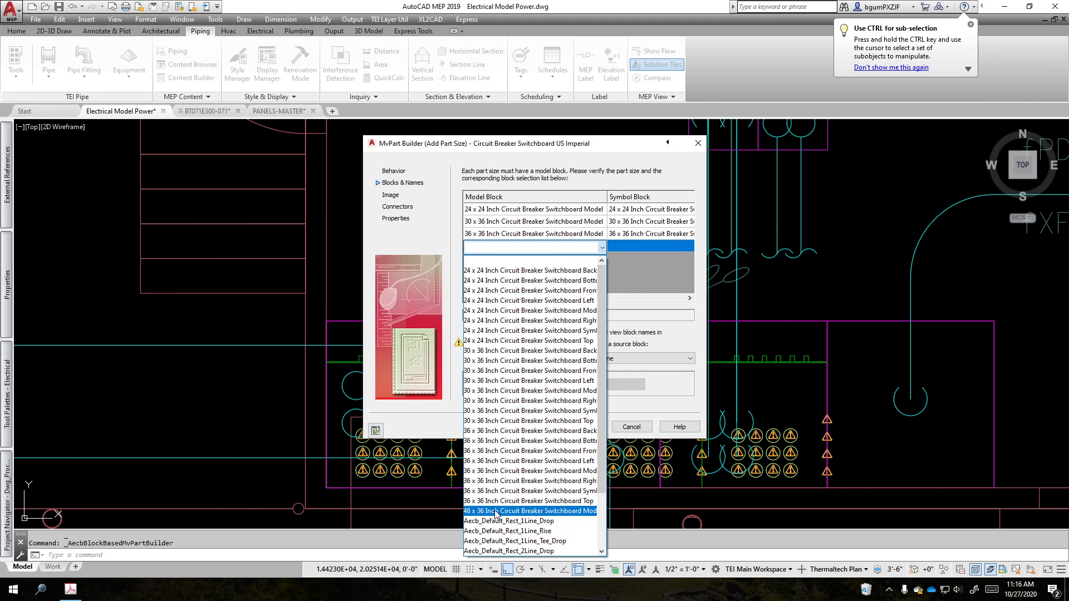
pyautogui.click(662, 375)
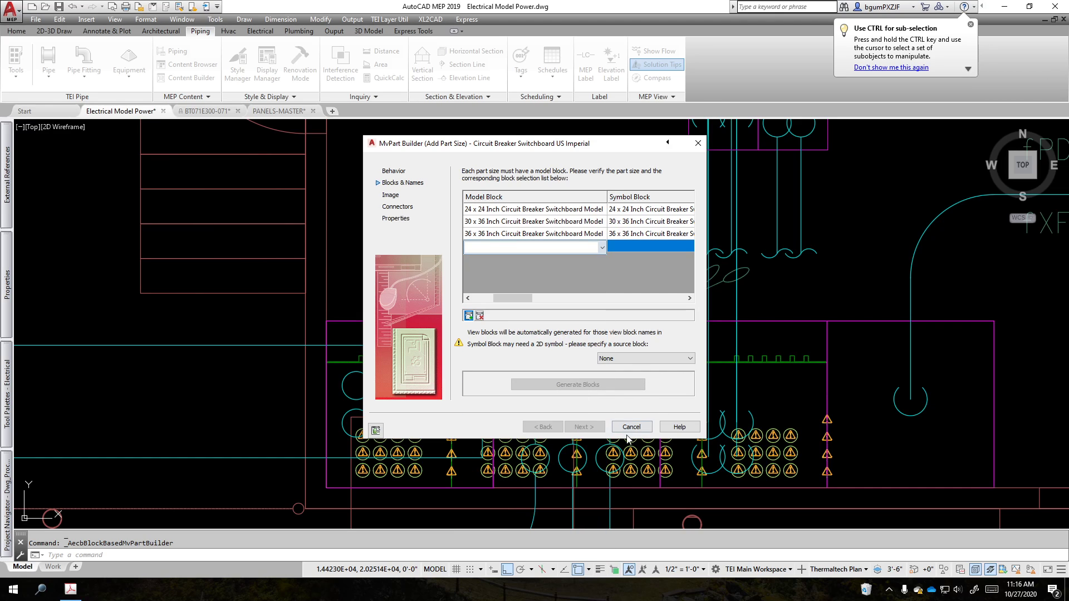
pyautogui.click(625, 429)
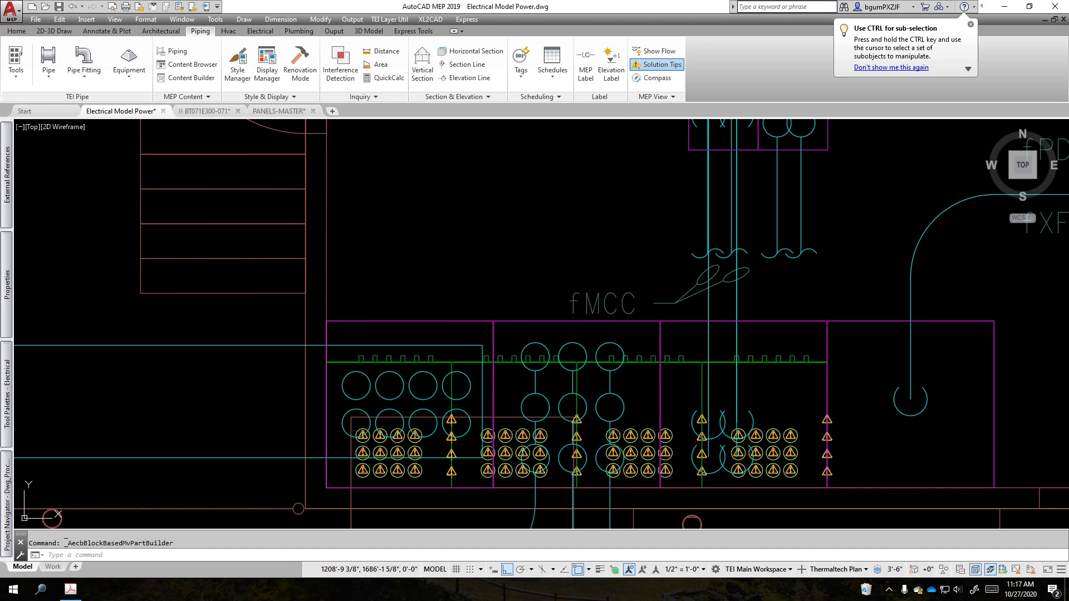
# Step: Switch to File Explorer and return to the Switchboards folder under MEPContent\USI\MvParts\Electrical
pyautogui.moveTo(610, 1)
pyautogui.mouseDown()
pyautogui.moveTo(599, 252)
pyautogui.moveTo(576, 136)
pyautogui.mouseUp()
pyautogui.doubleClick(607, 132)
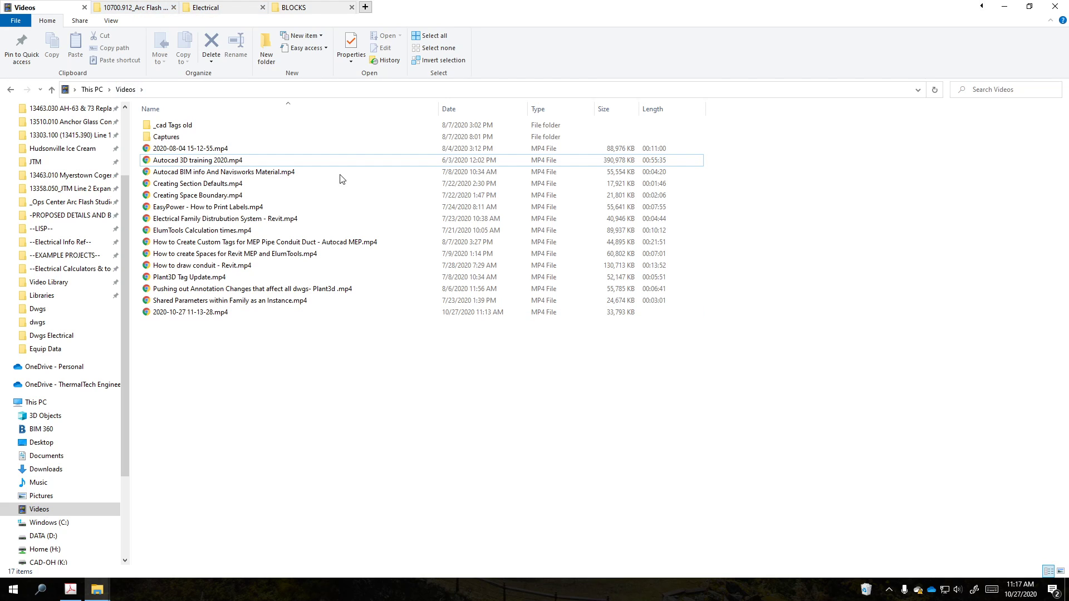
pyautogui.click(296, 8)
pyautogui.click(240, 9)
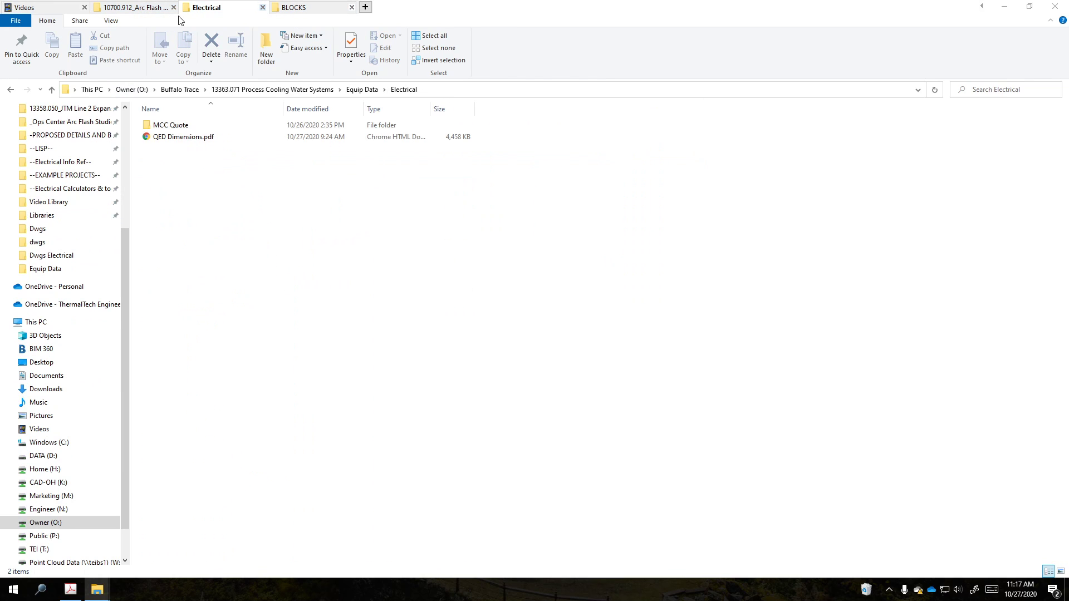
pyautogui.click(54, 11)
pyautogui.click(10, 90)
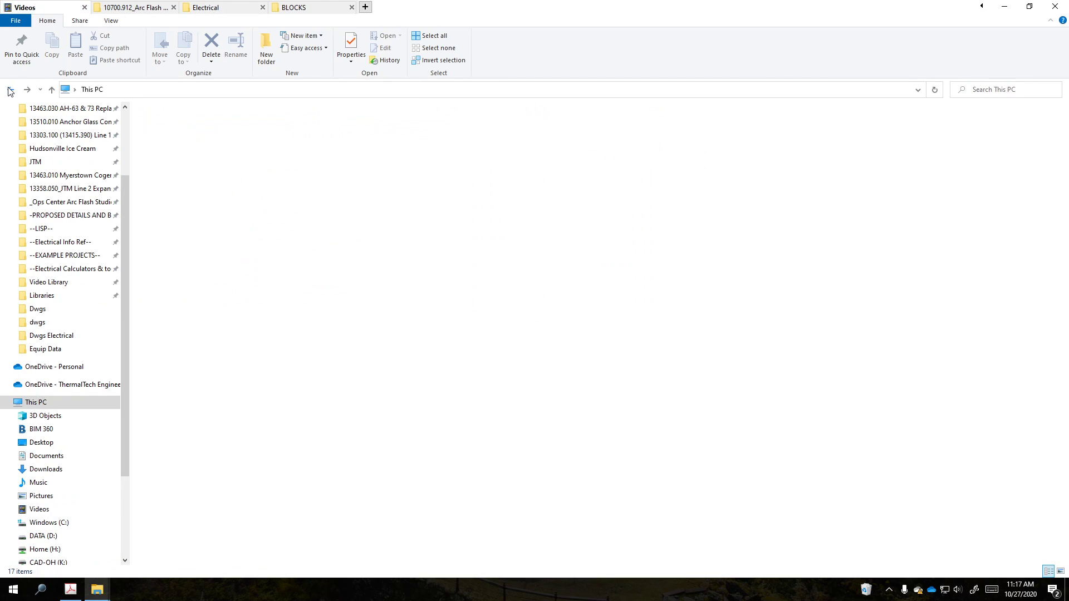
pyautogui.click(11, 90)
pyautogui.click(11, 91)
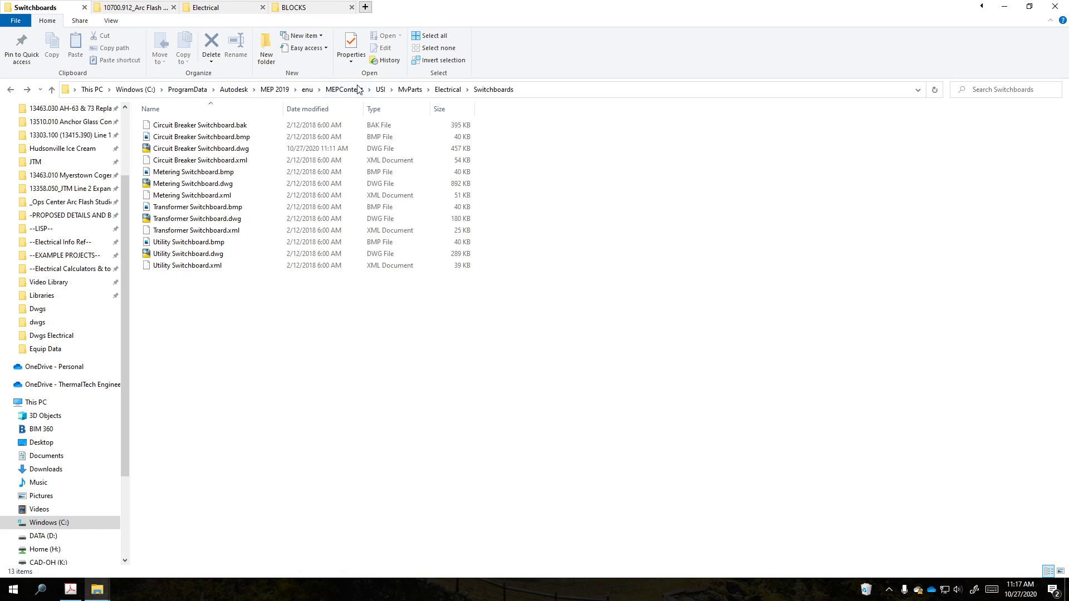
# Step: Browse from the enu folder through MEPContent, USI and Electrical to the drawings in the Devices folder
pyautogui.click(307, 89)
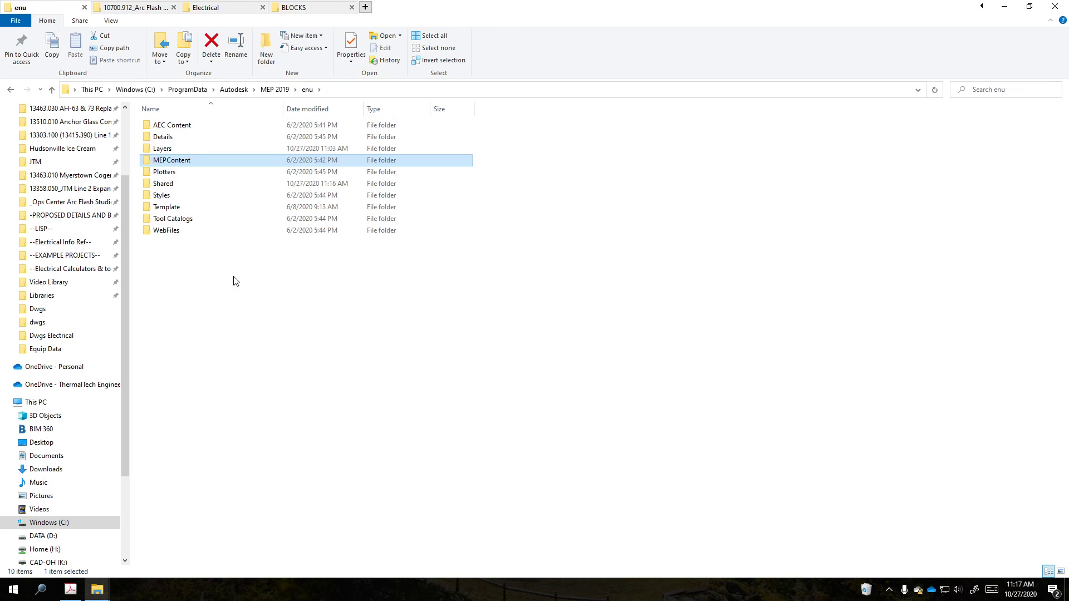
pyautogui.doubleClick(196, 161)
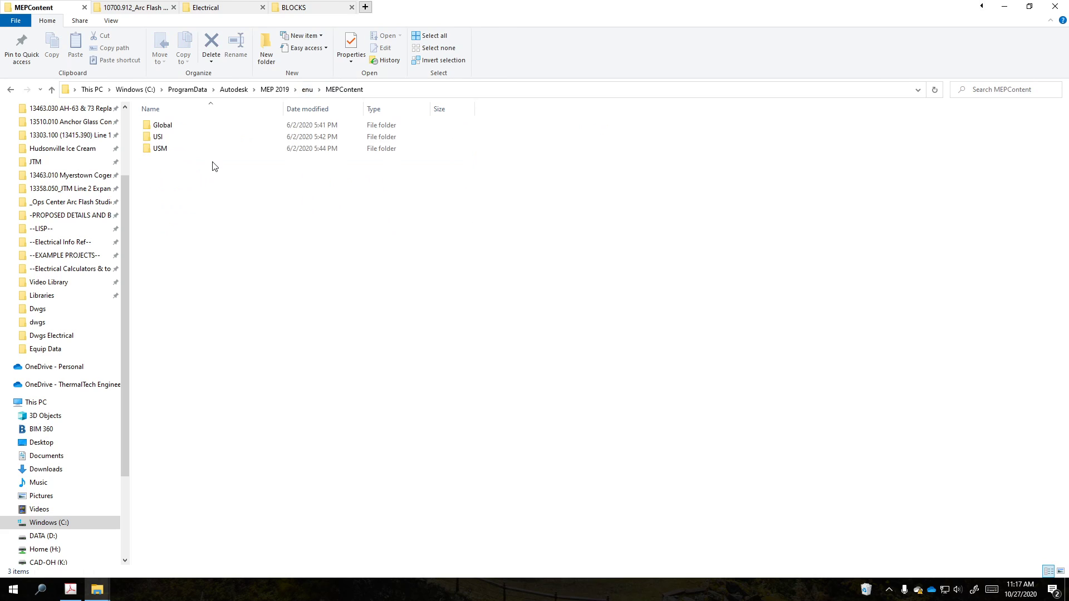
pyautogui.doubleClick(170, 137)
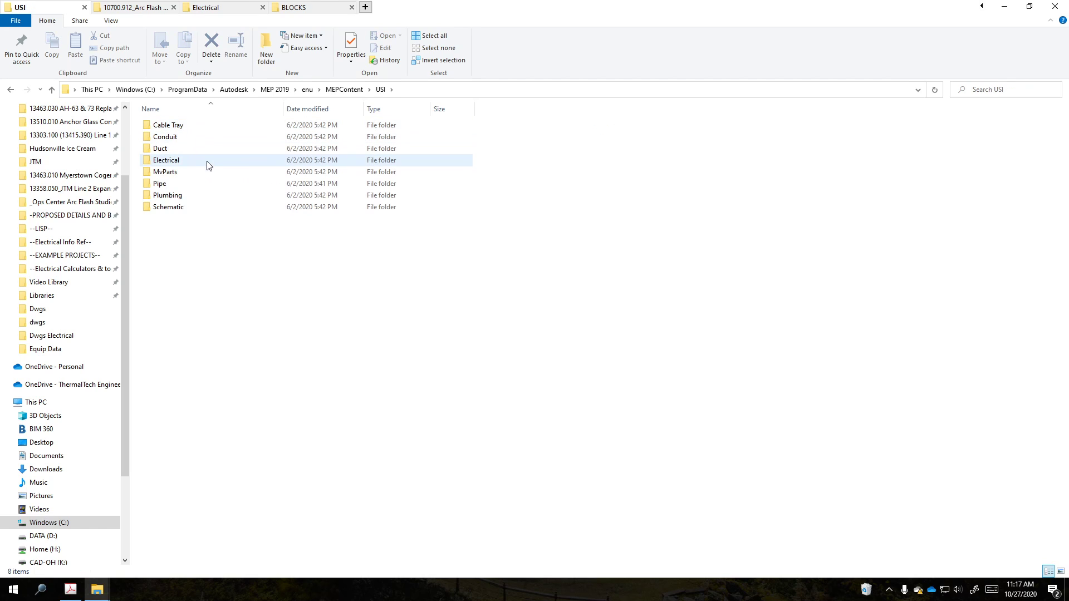
pyautogui.doubleClick(206, 162)
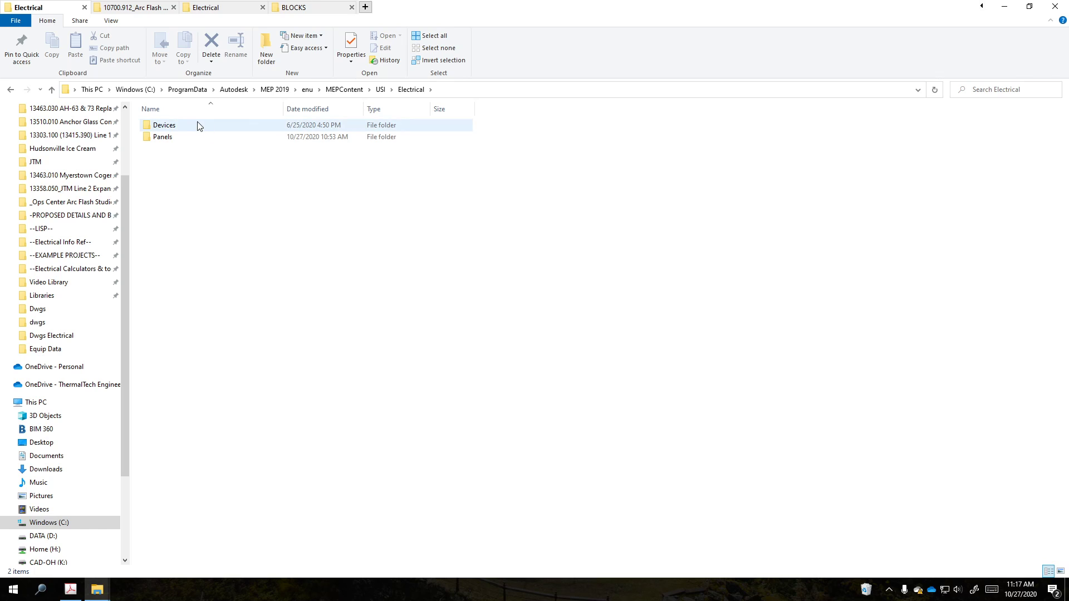
pyautogui.doubleClick(202, 129)
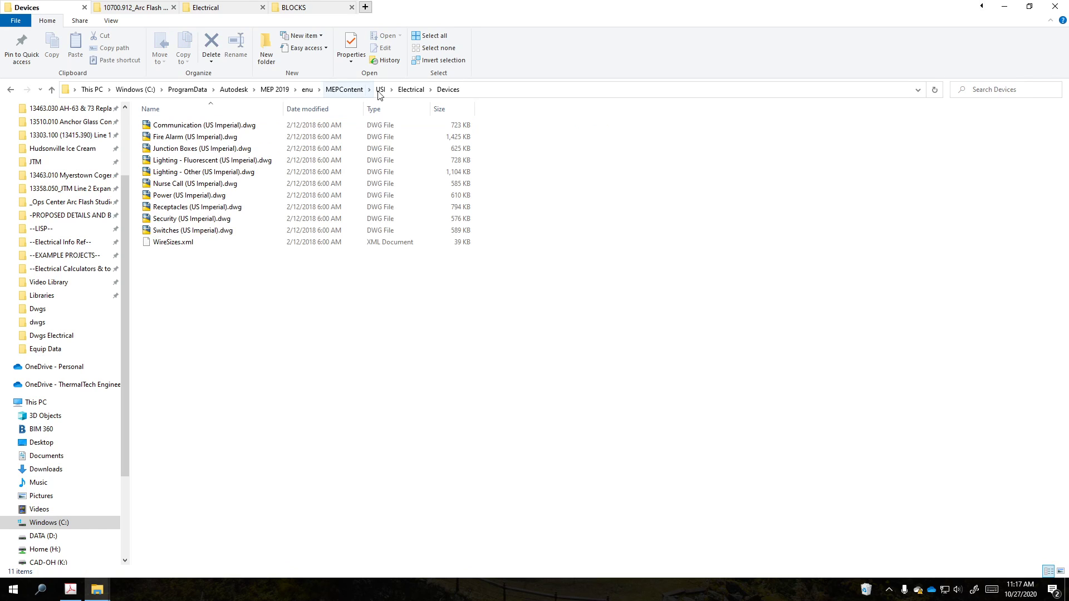
# Step: Check the Global content's Electrical folder, revisit the USI Devices folder, and return to the USI folder
pyautogui.click(344, 90)
pyautogui.doubleClick(167, 125)
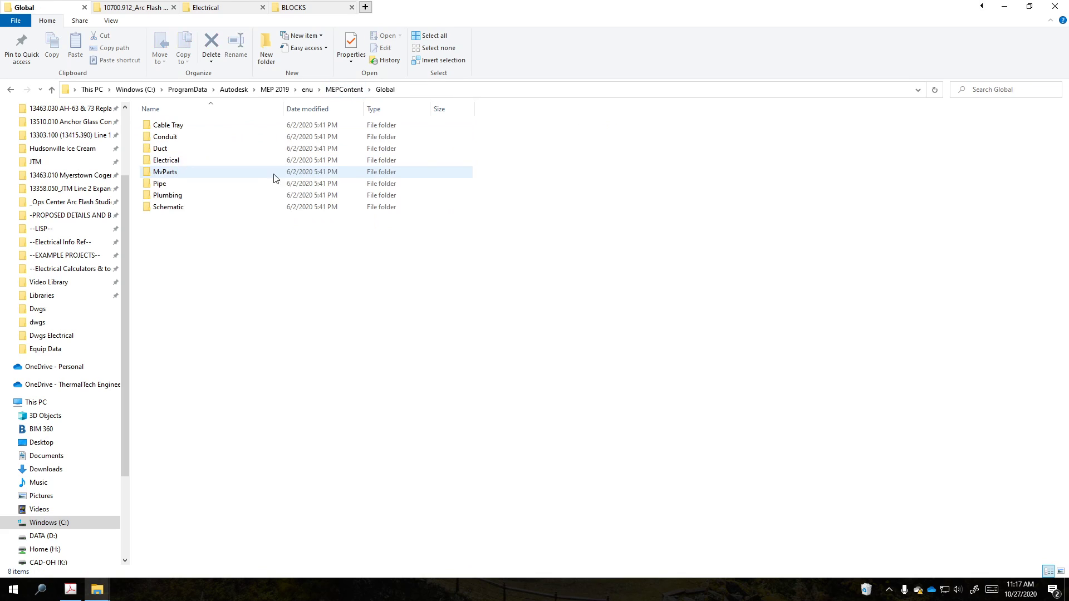
pyautogui.doubleClick(221, 159)
pyautogui.hotkey('alt', 'Left')
pyautogui.hotkey('alt', 'Left')
pyautogui.hotkey('alt', 'Left')
pyautogui.hotkey('alt', 'Left')
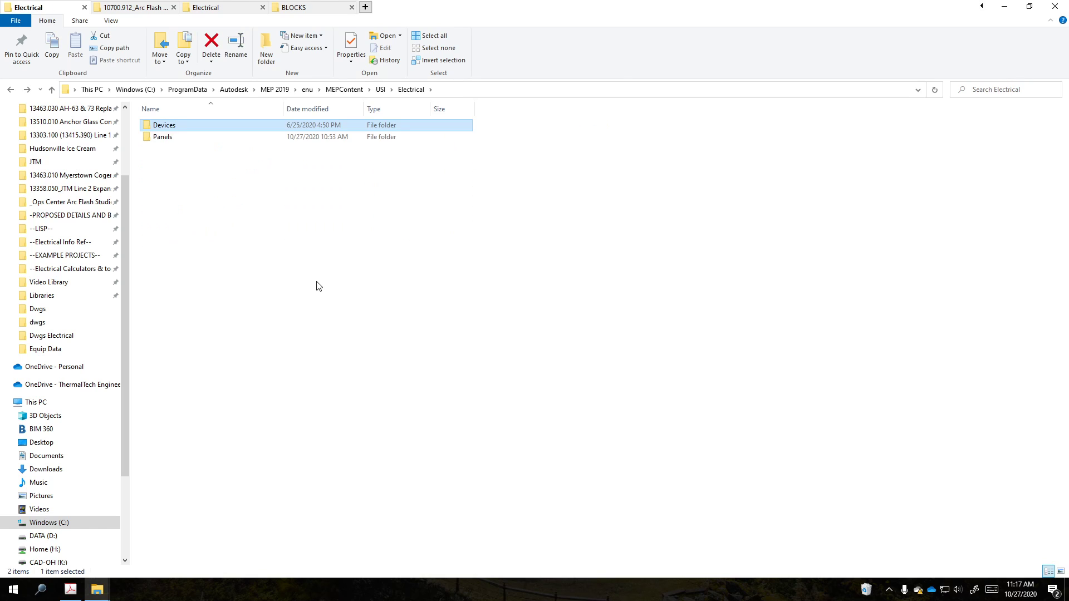
pyautogui.hotkey('alt', 'Right')
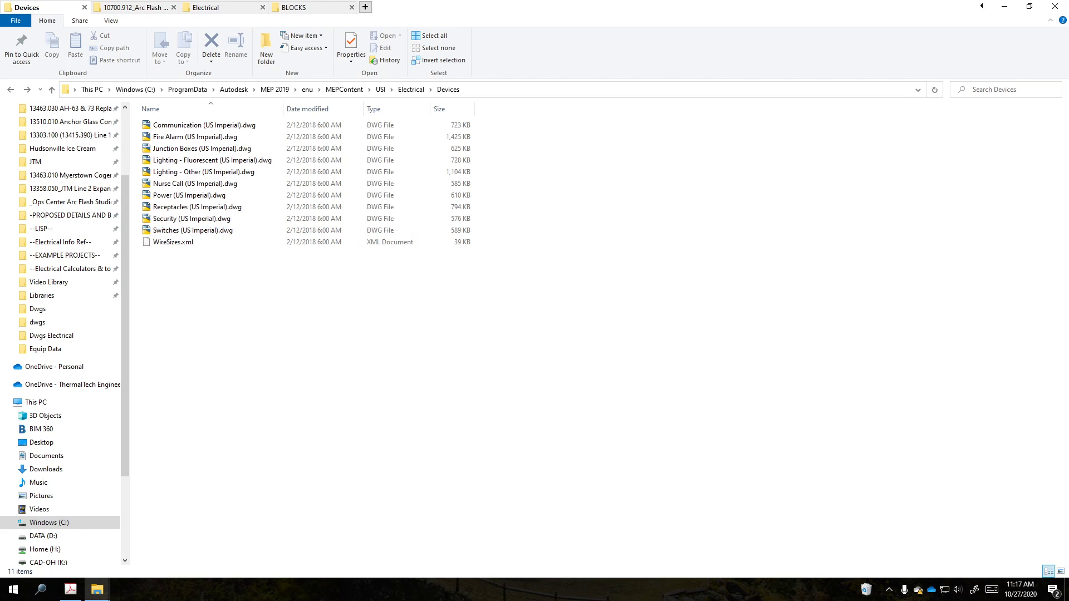
pyautogui.hotkey('alt', 'Left')
pyautogui.hotkey('alt', 'Left')
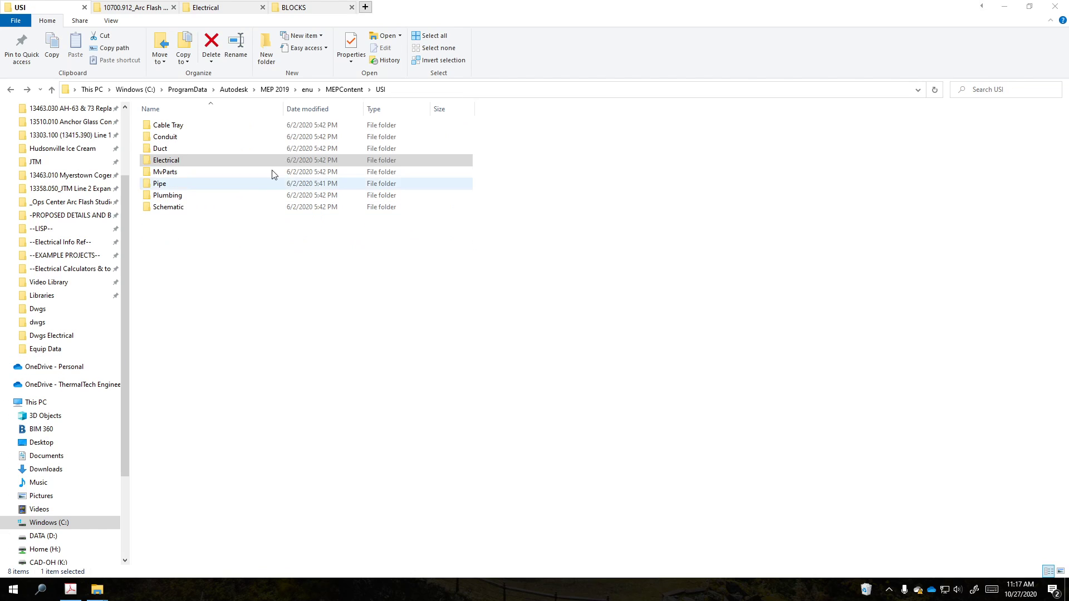
# Step: Open Circuit Breaker Switchboard.dwg from the USI\MvParts\Electrical\Switchboards folder in AutoCAD MEP
pyautogui.doubleClick(176, 177)
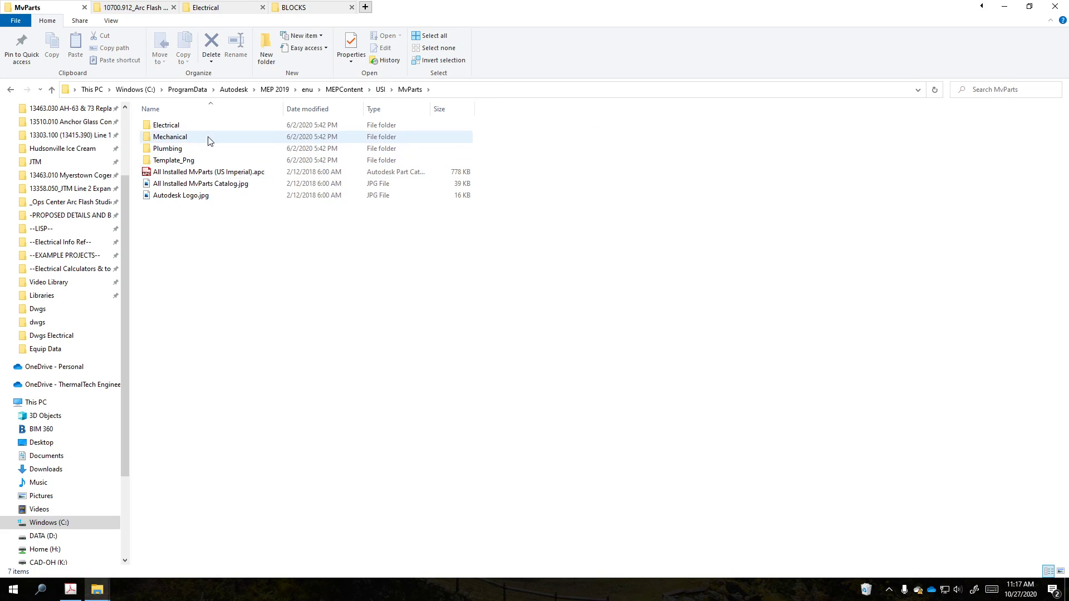
pyautogui.doubleClick(180, 127)
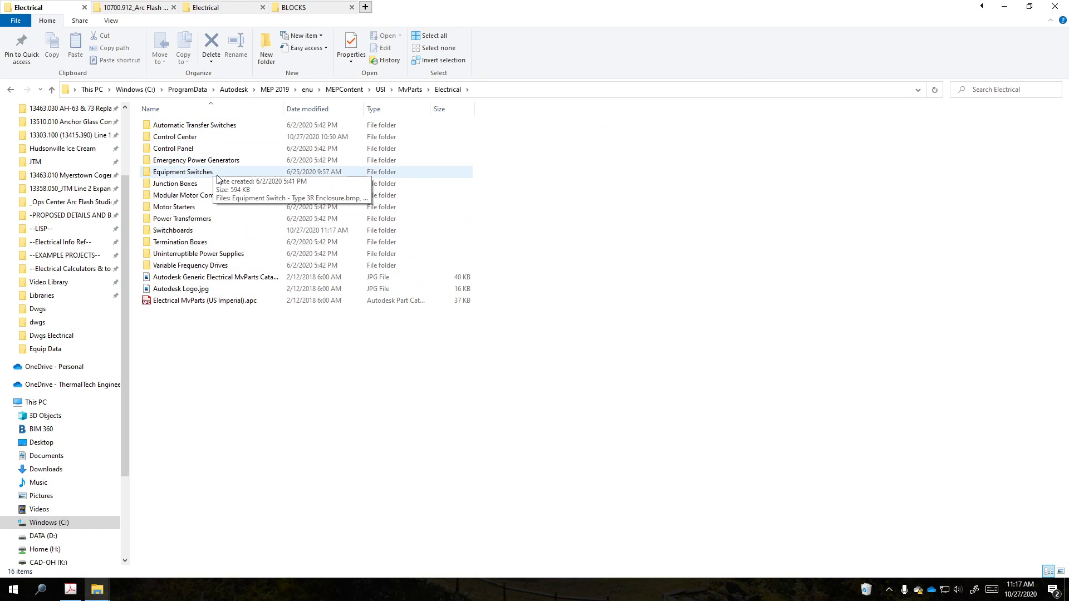
pyautogui.doubleClick(179, 230)
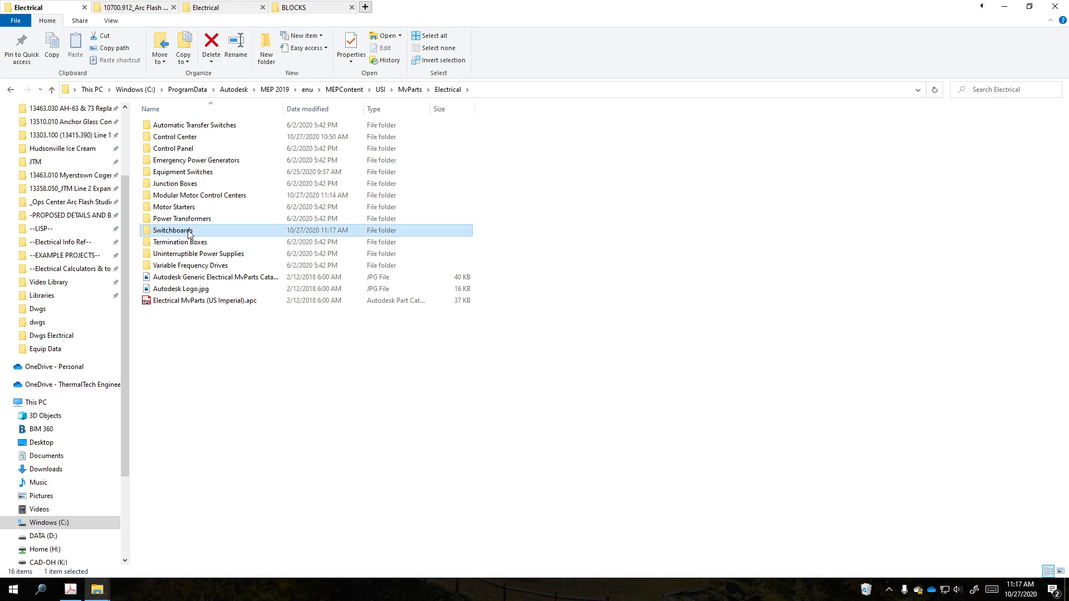
pyautogui.click(192, 149)
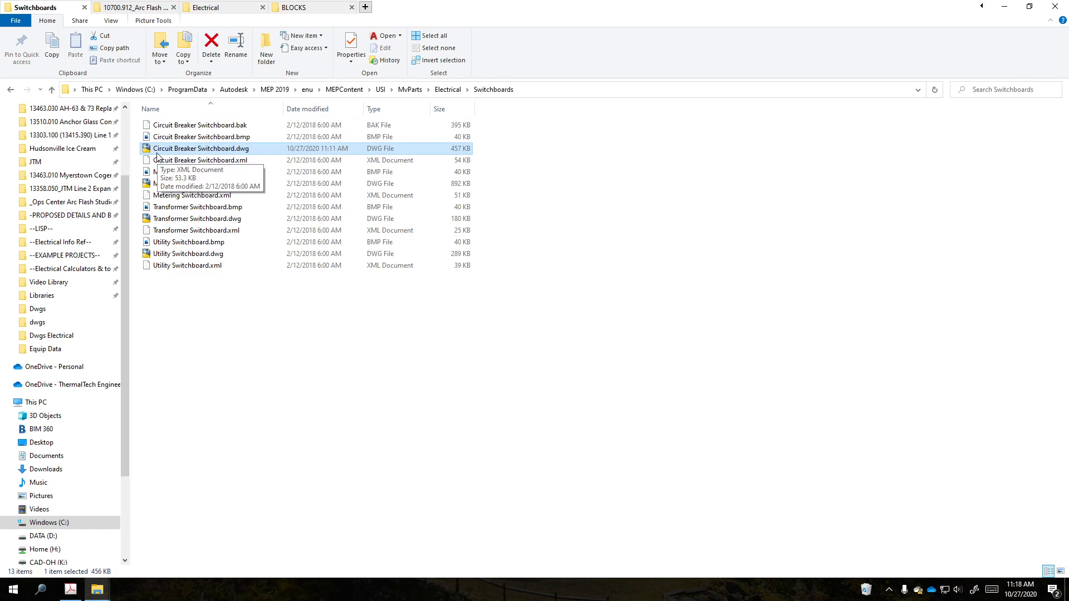
pyautogui.hotkey('alt', 'Tab')
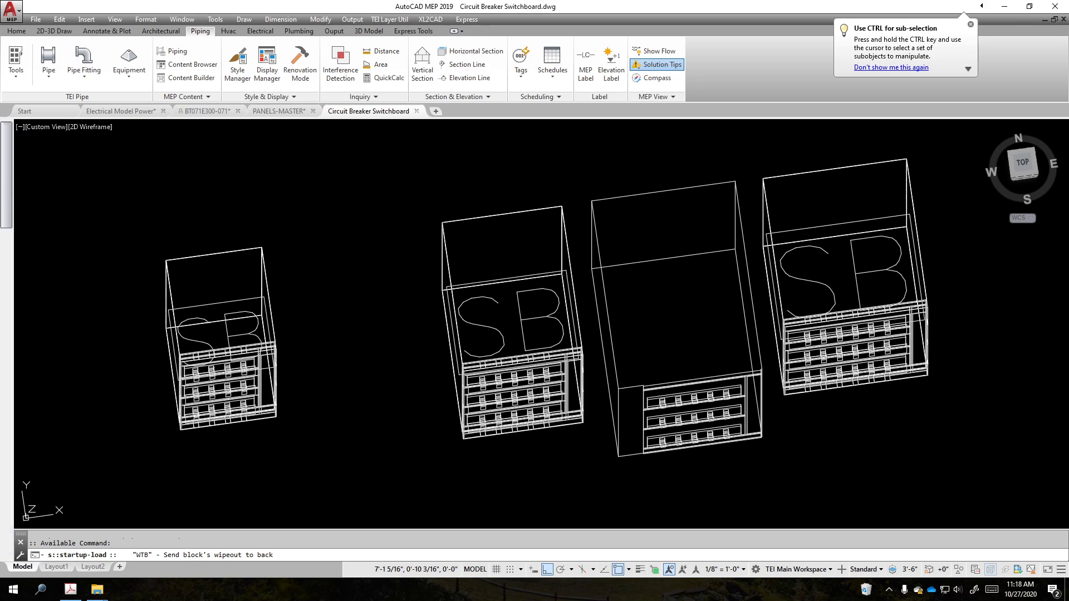
# Step: Examine the deepened switchboard block without the SB symbol from several angles and check its block name in the properties
pyautogui.click(717, 472)
pyautogui.click(640, 298)
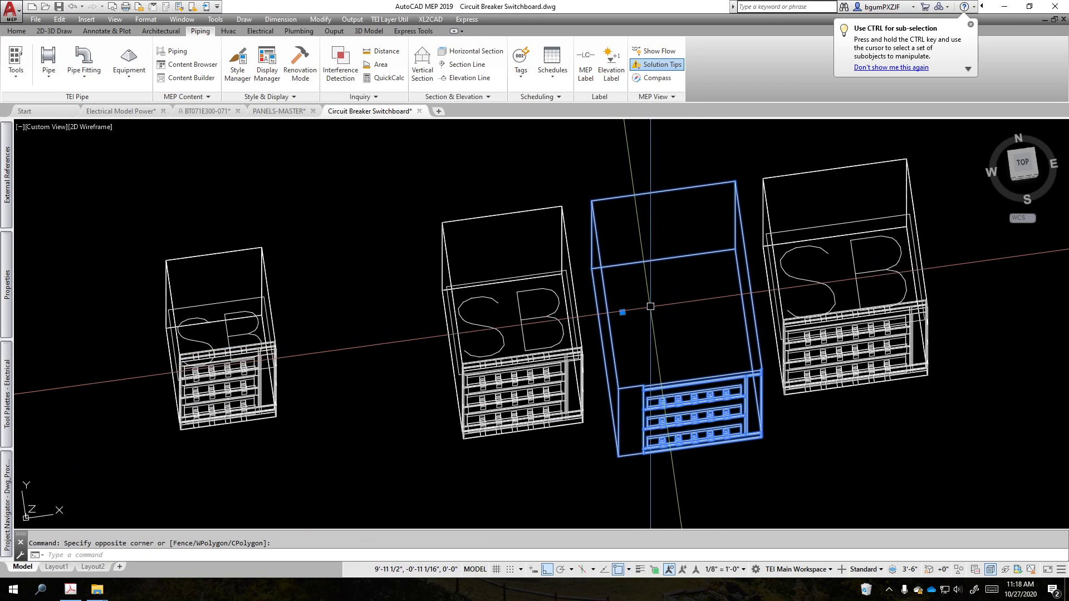
pyautogui.scroll(-3, 652, 308)
pyautogui.press('Escape')
pyautogui.keyDown('shift'); pyautogui.moveTo(640, 333); pyautogui.dragTo(724, 240, button='middle'); pyautogui.keyUp('shift')
pyautogui.scroll(2, 666, 328)
pyautogui.keyDown('shift'); pyautogui.moveTo(666, 328); pyautogui.dragTo(646, 247, button='middle'); pyautogui.keyUp('shift')
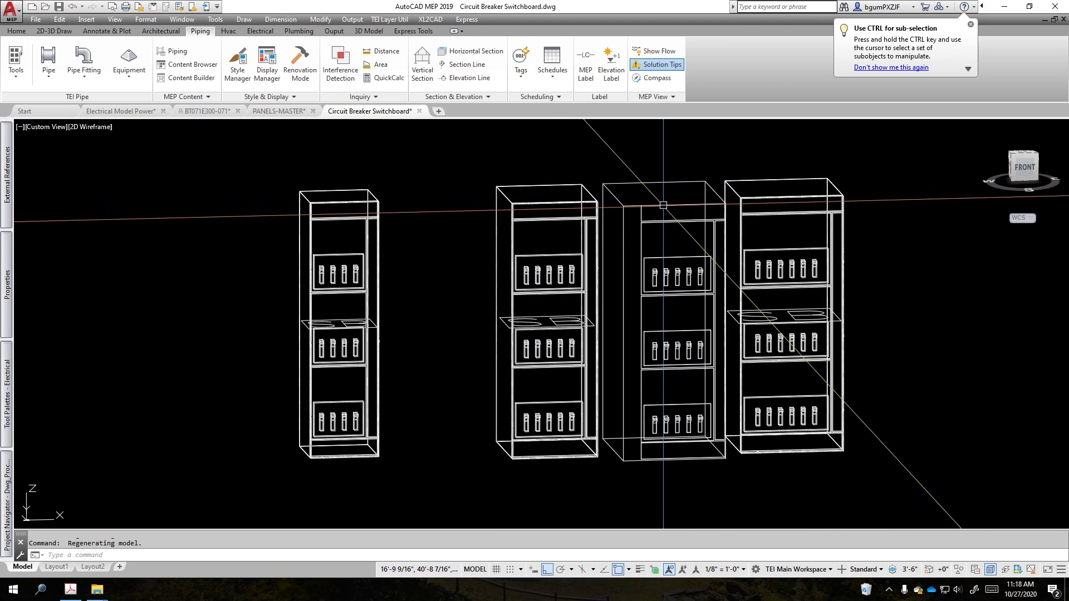
pyautogui.keyDown('shift'); pyautogui.moveTo(649, 192); pyautogui.dragTo(654, 453, button='middle'); pyautogui.keyUp('shift')
pyautogui.scroll(-3, 666, 290)
pyautogui.click(666, 244)
pyautogui.click(635, 192)
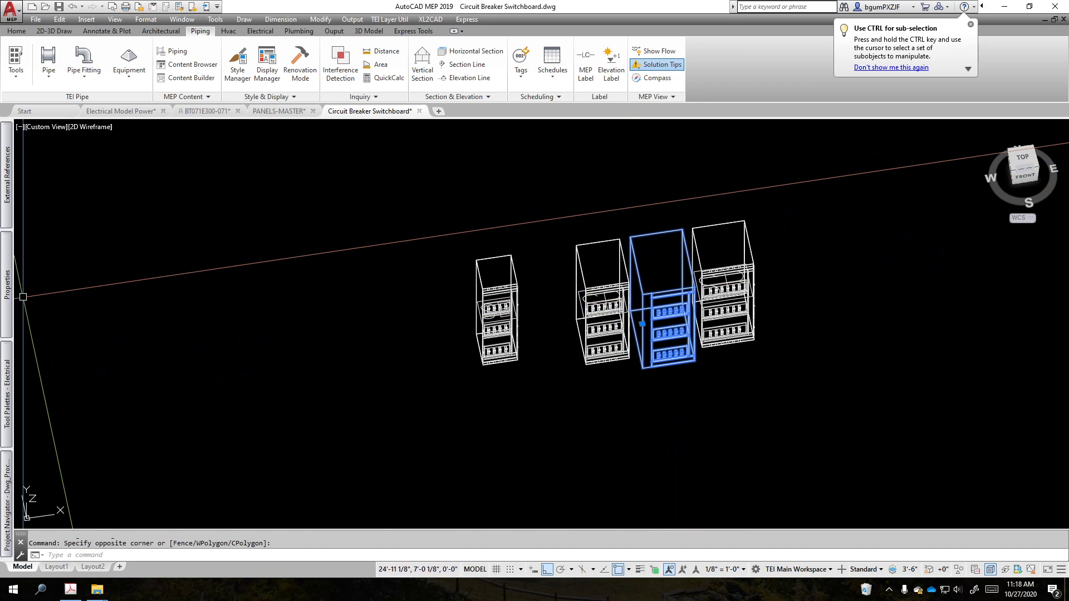
pyautogui.moveTo(8, 281)
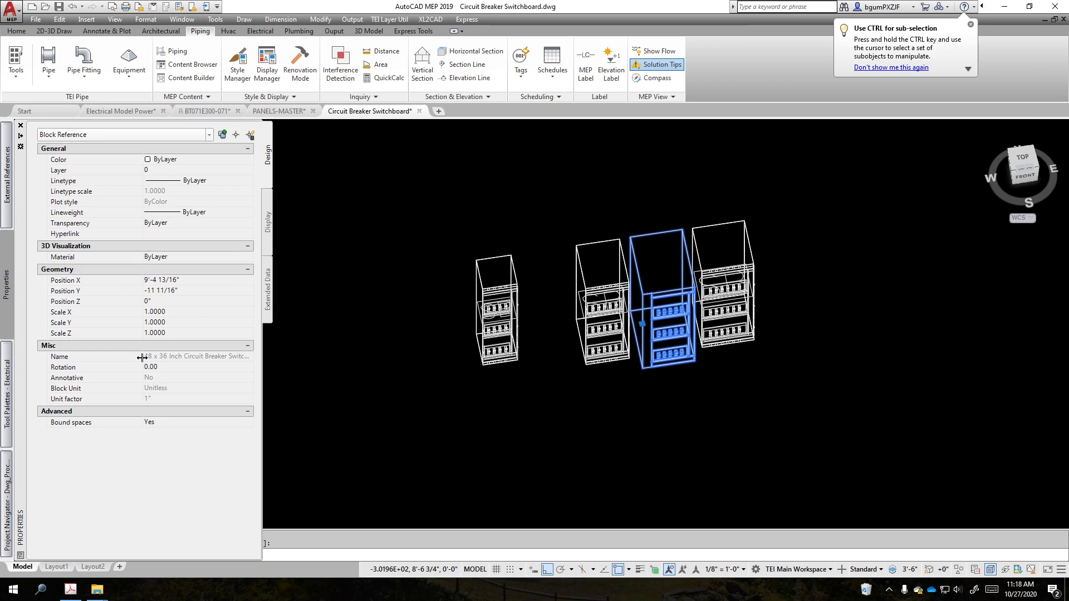
pyautogui.press('Escape')
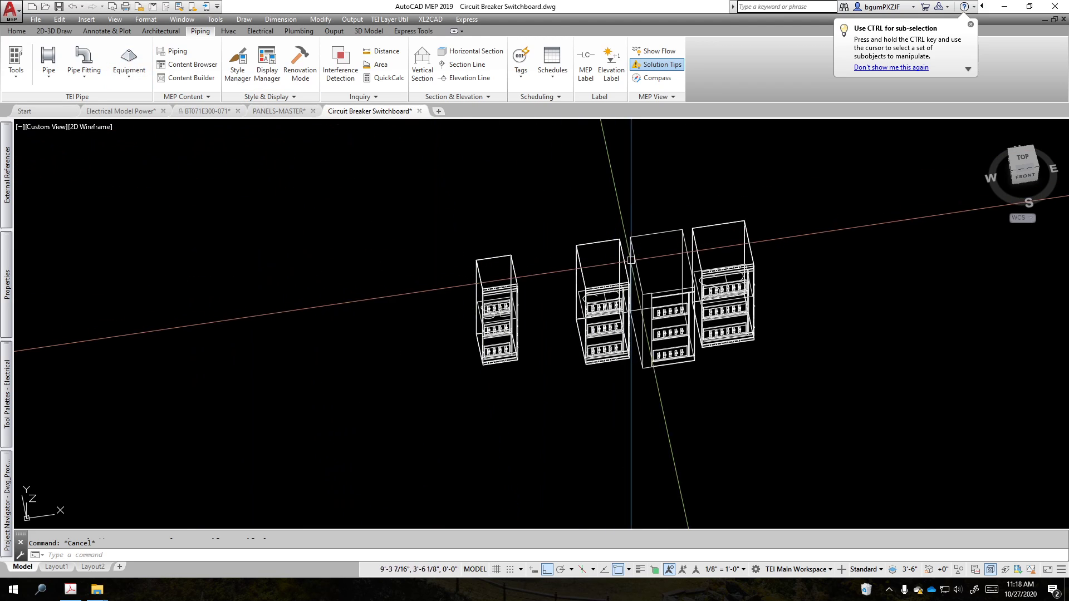
pyautogui.click(668, 258)
pyautogui.click(653, 218)
pyautogui.press('Escape')
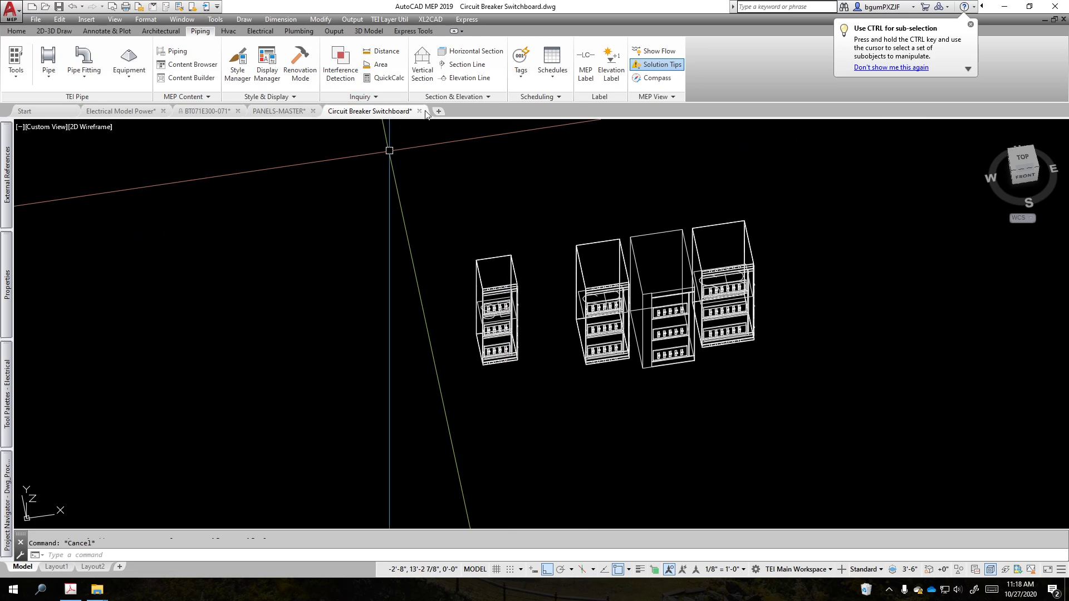
# Step: Close the Circuit Breaker Switchboard drawing without saving changes and return to the Electrical Model Power drawing
pyautogui.click(420, 111)
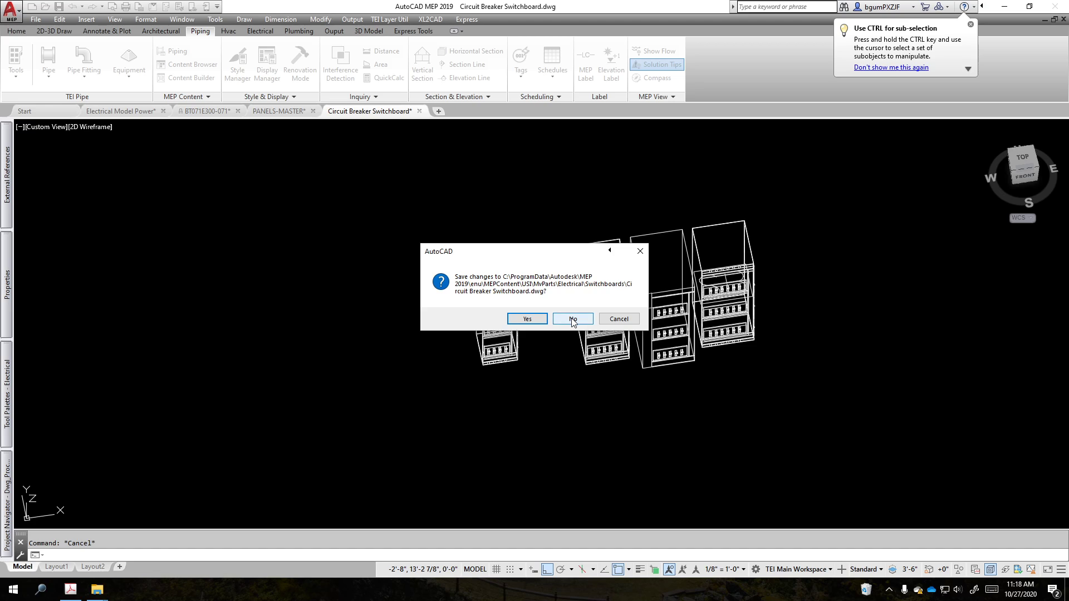
pyautogui.click(574, 320)
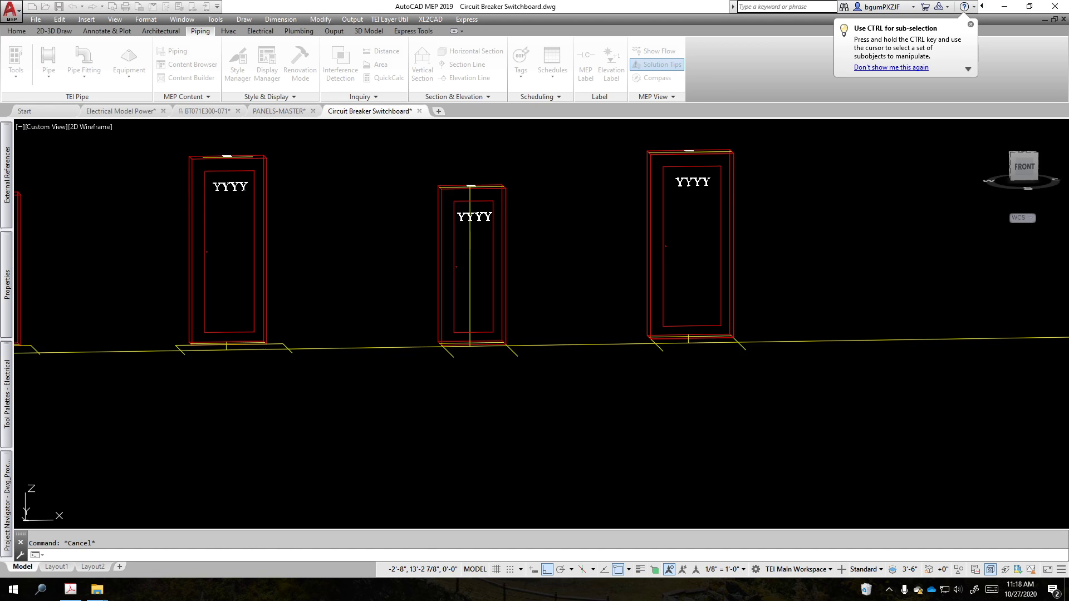
pyautogui.click(120, 112)
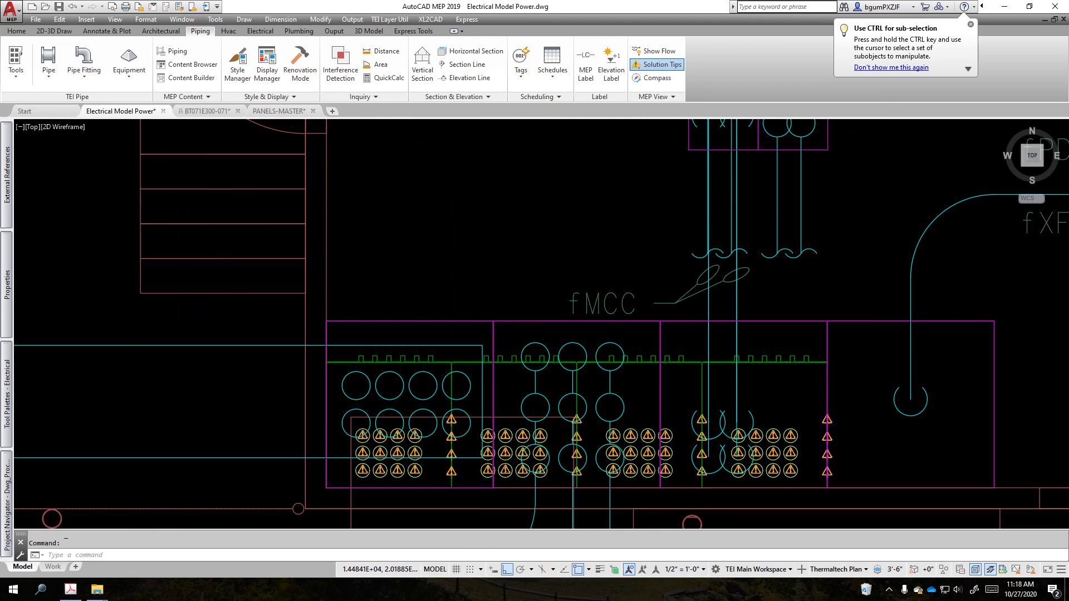
pyautogui.scroll(-2, 535, 346)
pyautogui.moveTo(737, 391); pyautogui.dragTo(730, 364, button='middle')
pyautogui.scroll(3, 512, 359)
pyautogui.moveTo(443, 328); pyautogui.dragTo(482, 332, button='middle')
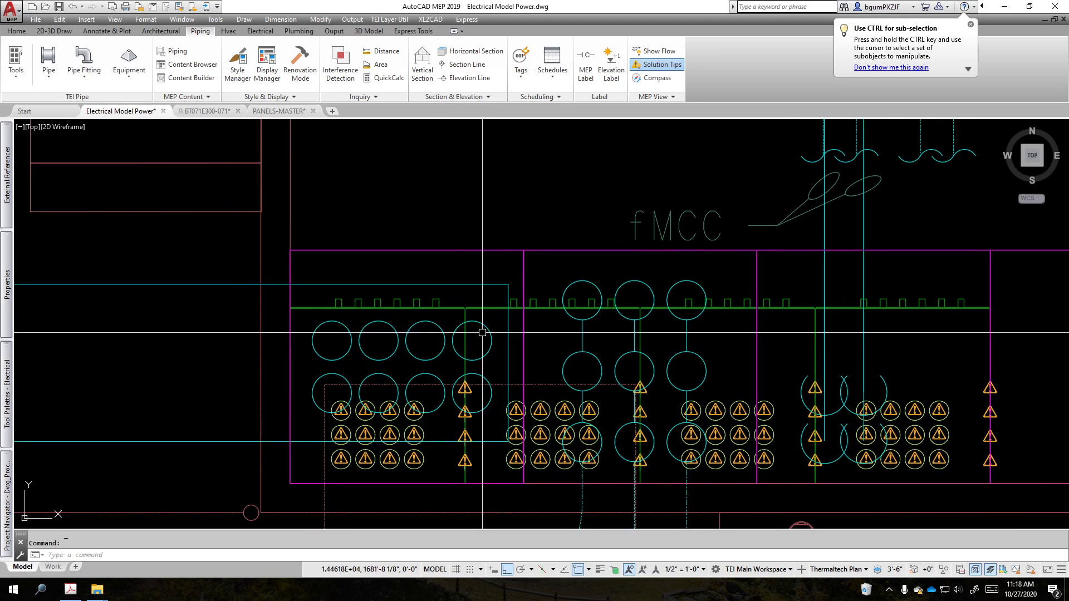
# Step: Open Circuit Breaker Switchboard US Imperial in Content Builder for adding a part size, and advance to Blocks & Names
pyautogui.click(190, 79)
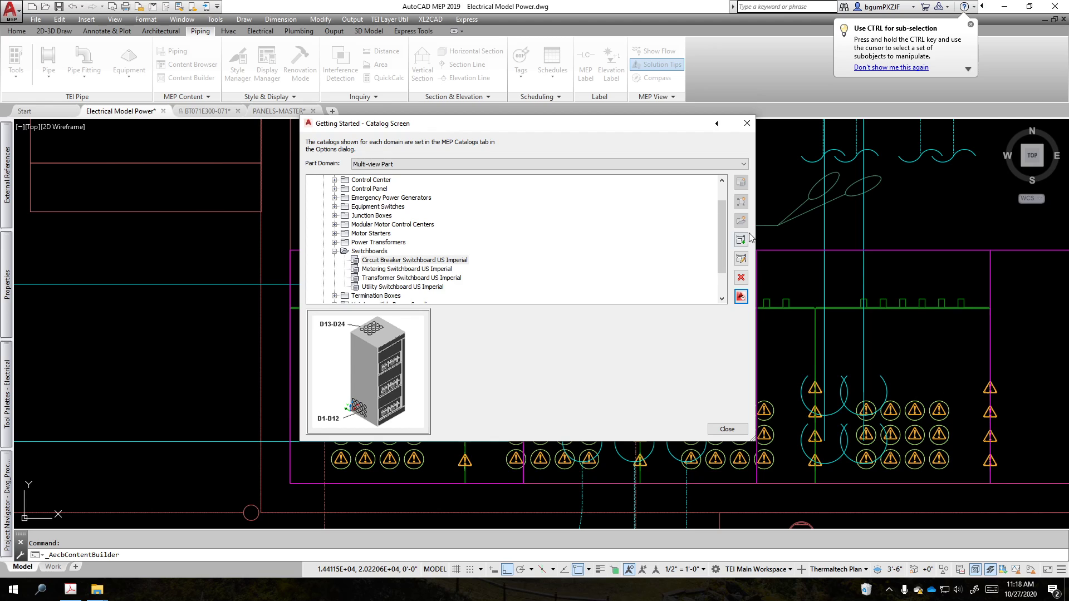
pyautogui.click(741, 243)
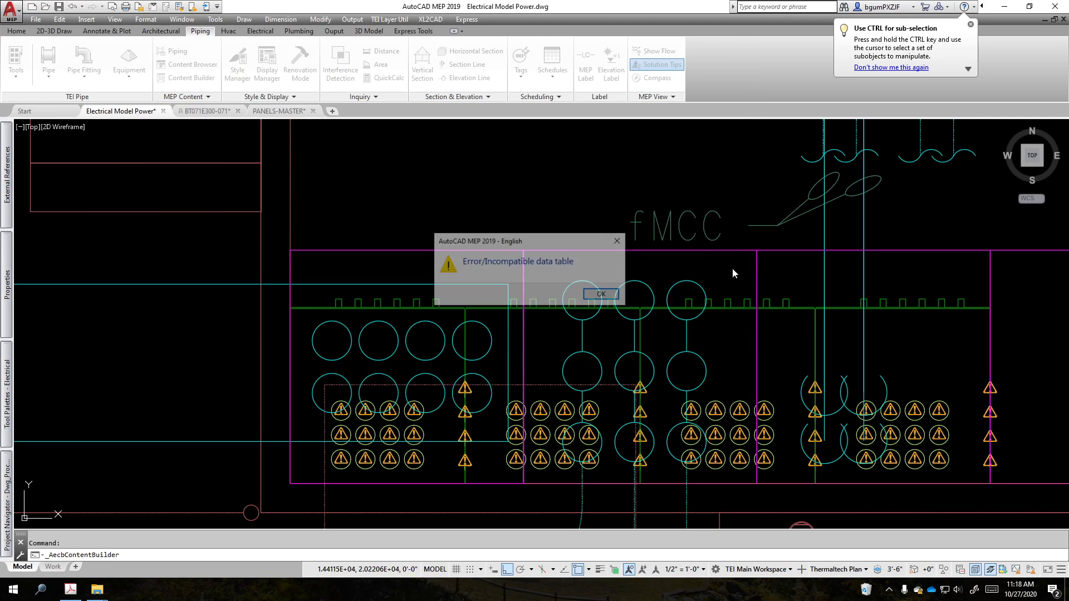
pyautogui.click(602, 296)
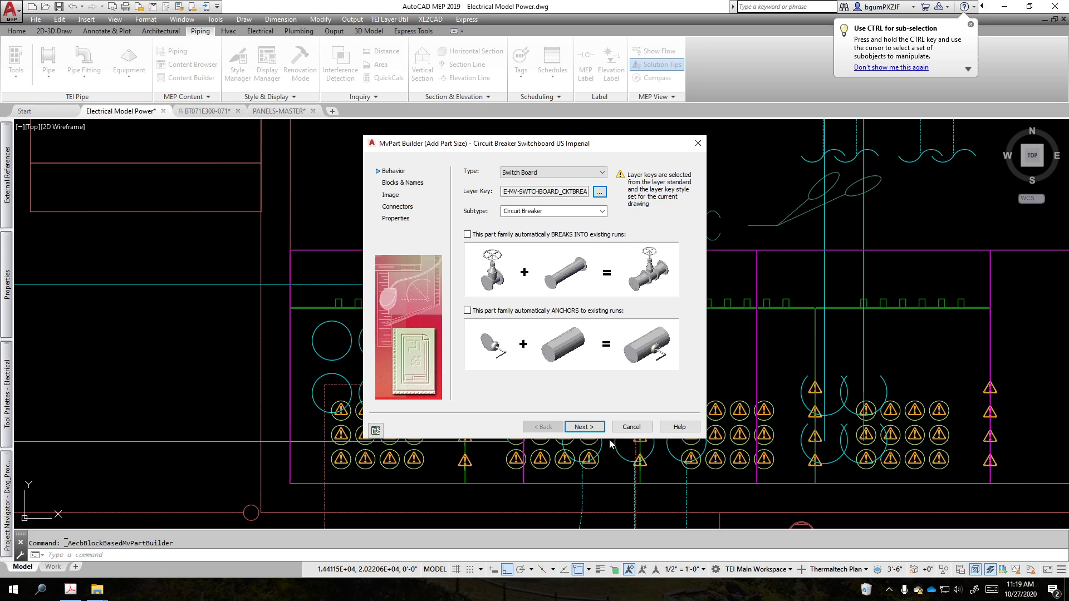
pyautogui.click(593, 427)
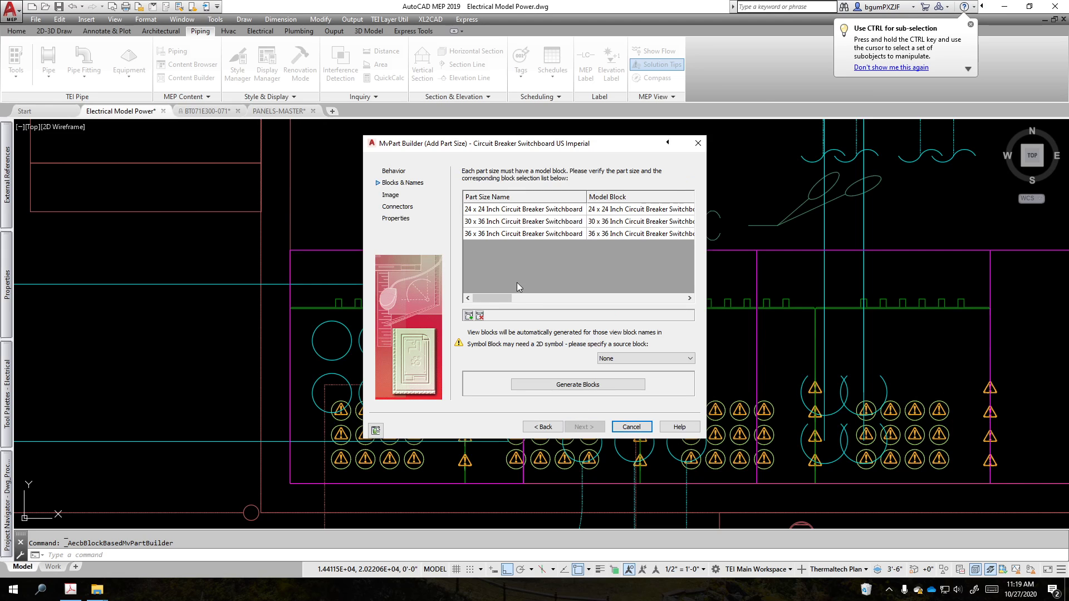
# Step: Add a part size using the 48 x 36 Inch Circuit Breaker Switchboard Model block, and set that block as the symbol source
pyautogui.click(469, 315)
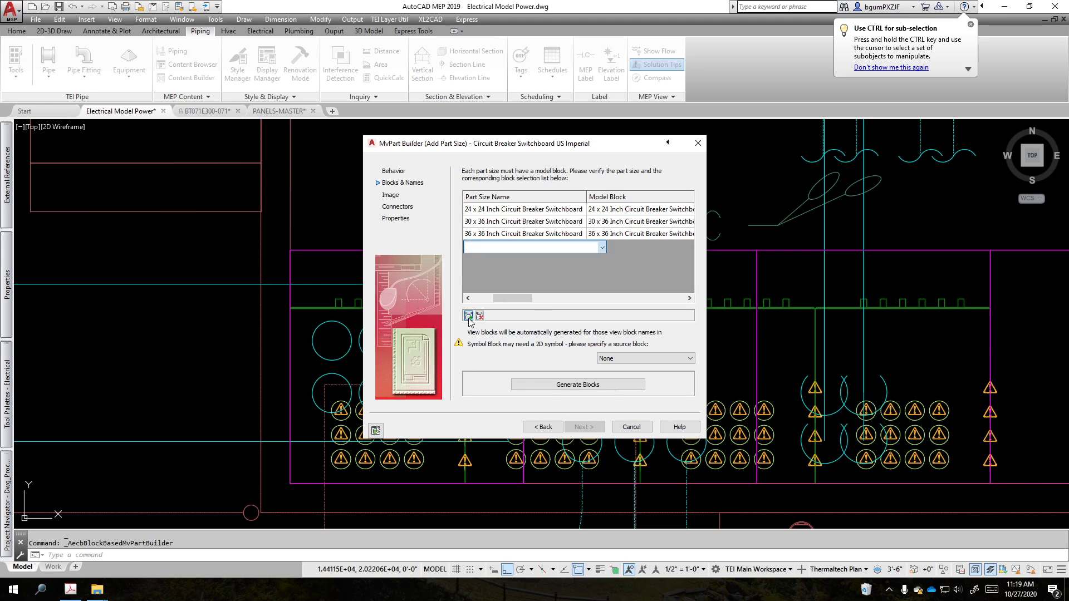
pyautogui.click(523, 511)
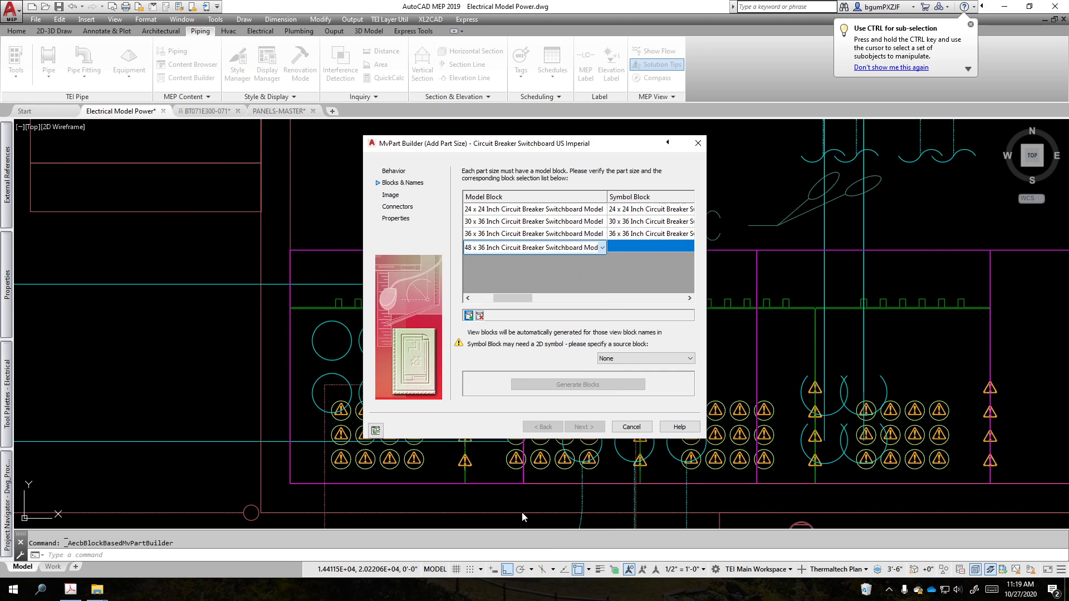
pyautogui.click(646, 359)
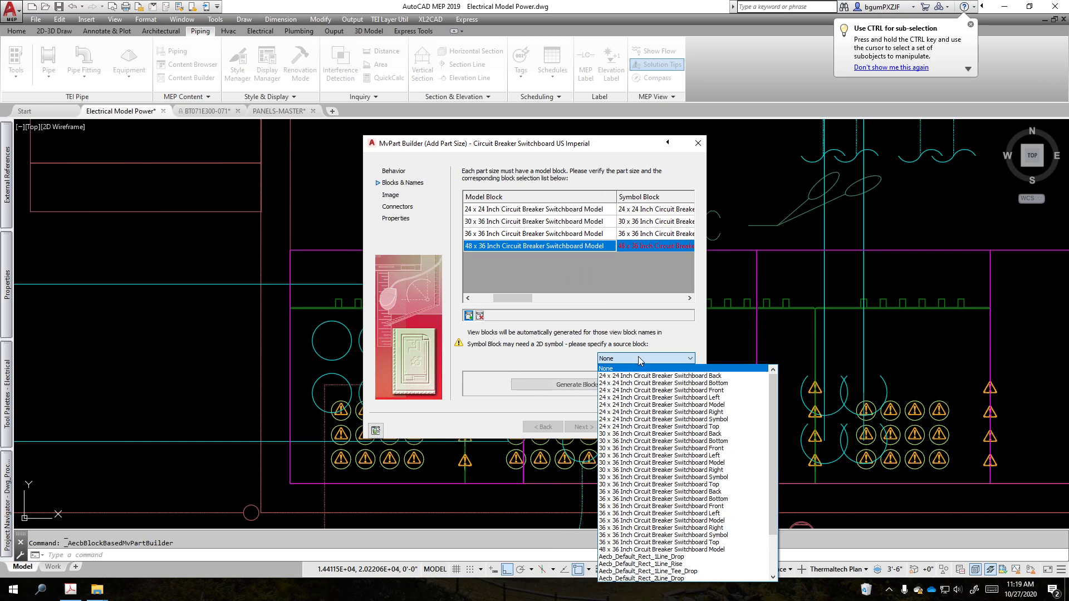
pyautogui.click(640, 550)
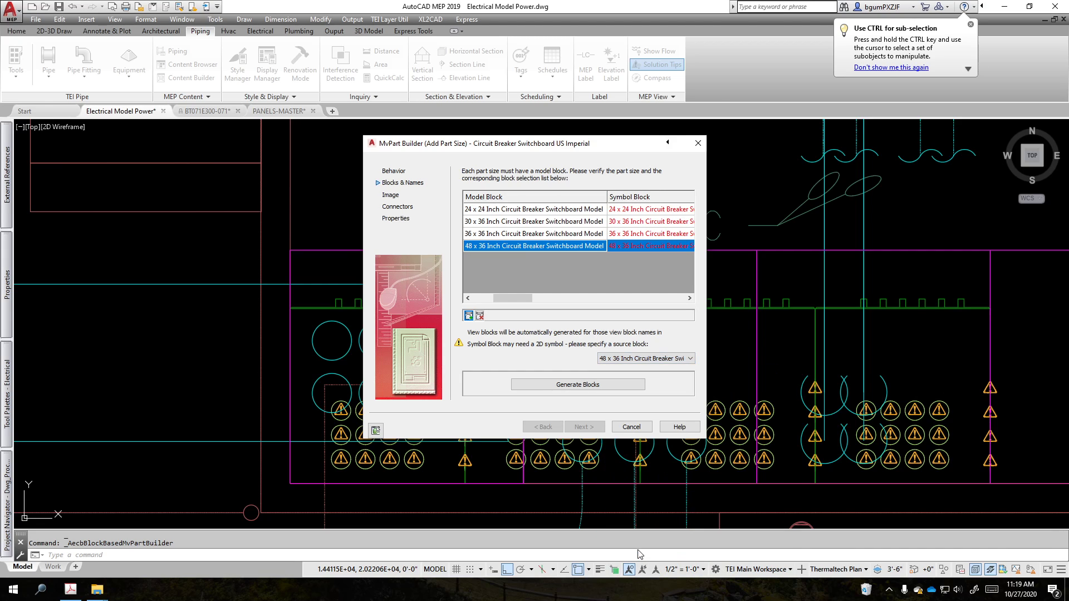
# Step: Generate the view blocks and select the 48 x 36 Inch Circuit Breaker Switchboard part size in the Views settings
pyautogui.click(604, 387)
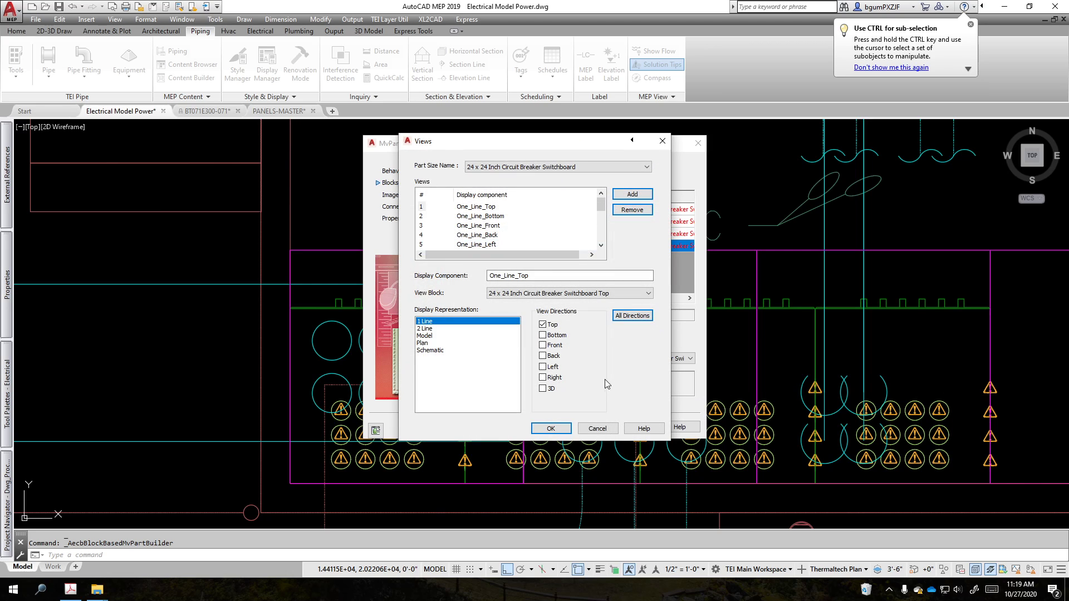
pyautogui.click(551, 167)
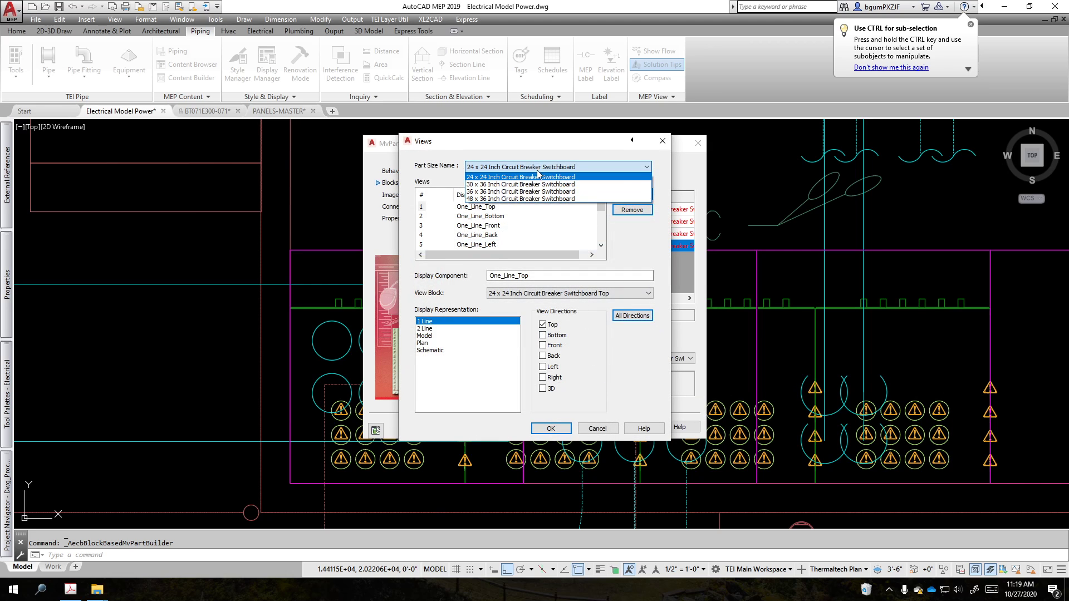
pyautogui.click(532, 202)
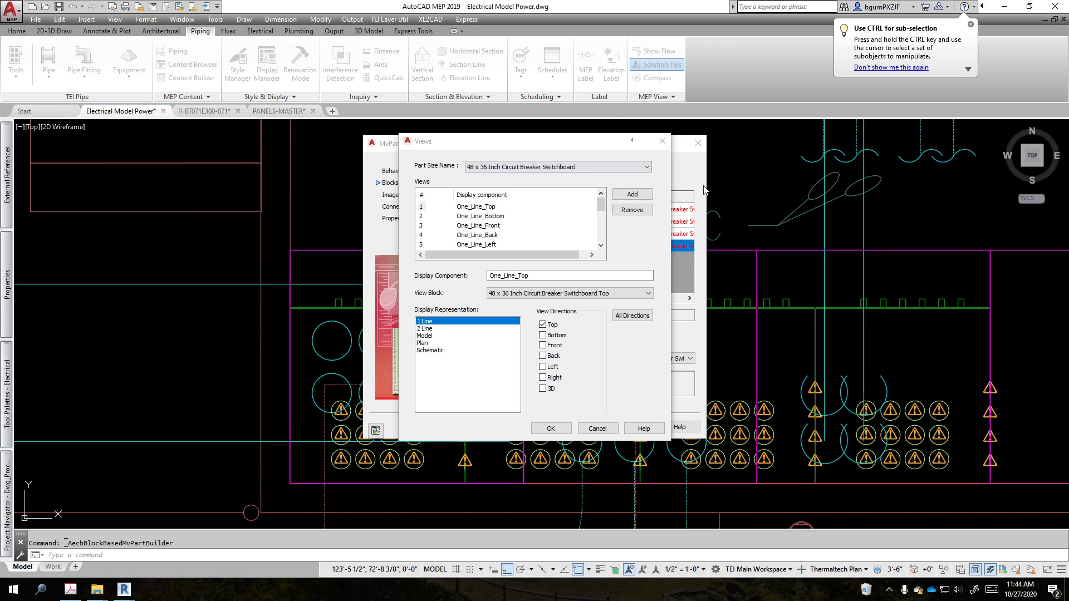
# Step: Review the display representations and view directions for the 48 x 36 Inch Circuit Breaker Switchboard, including the Model_3D and Schematic entries, and accept the Views settings
pyautogui.moveTo(483, 144); pyautogui.dragTo(543, 140)
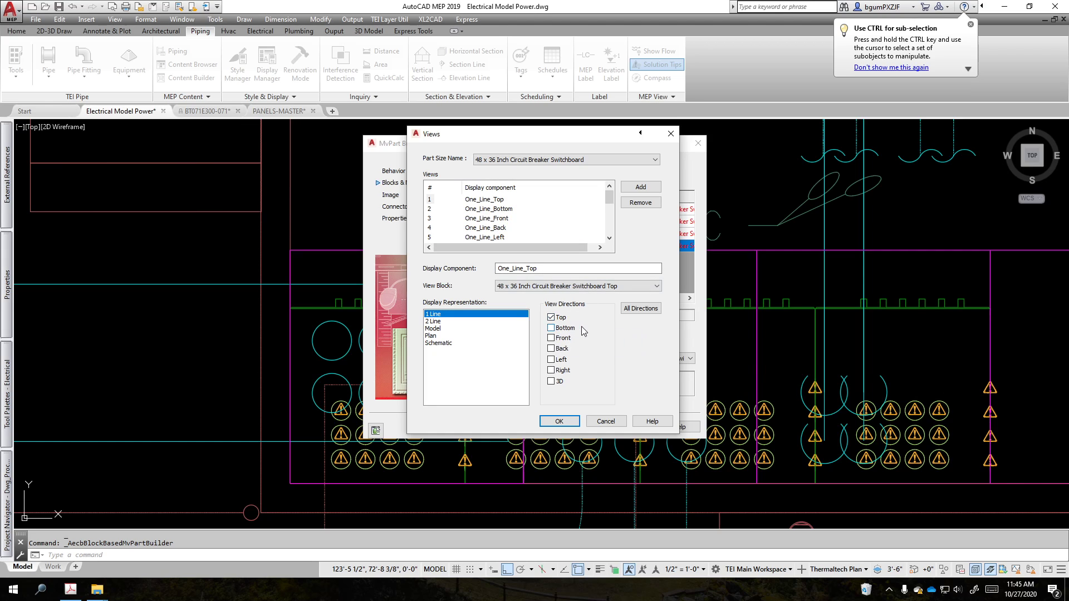
pyautogui.click(433, 321)
pyautogui.click(434, 330)
pyautogui.click(436, 337)
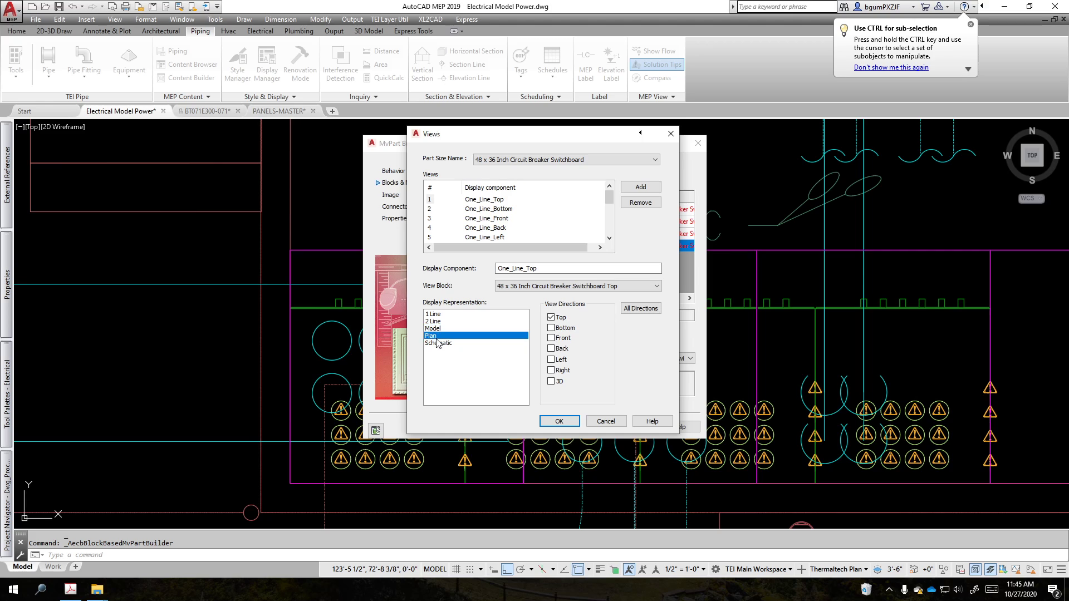
pyautogui.click(437, 344)
pyautogui.click(437, 315)
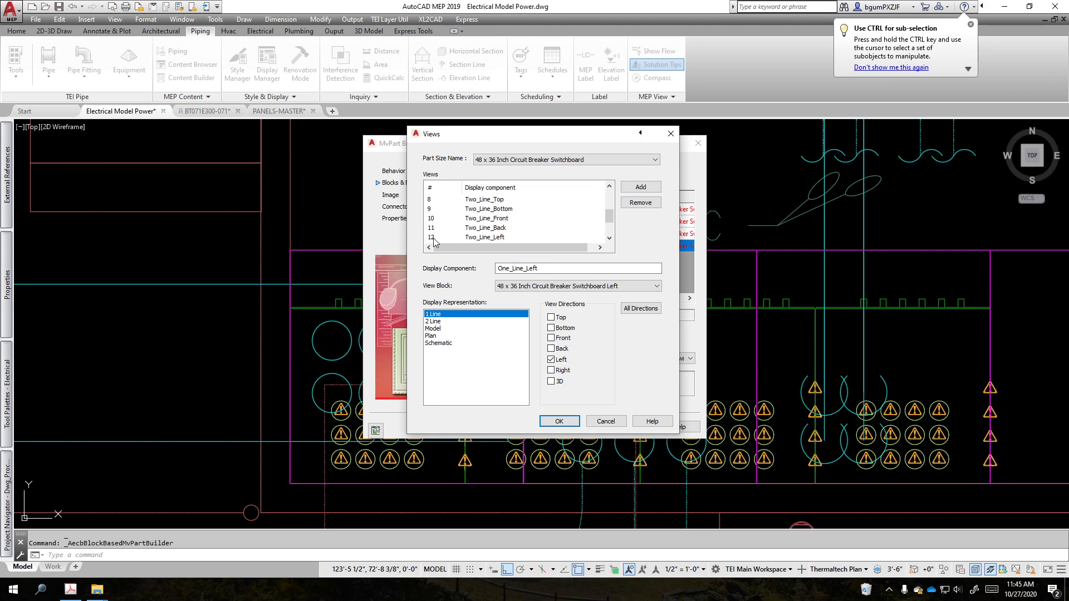
pyautogui.scroll(-2, 435, 241)
pyautogui.click(431, 228)
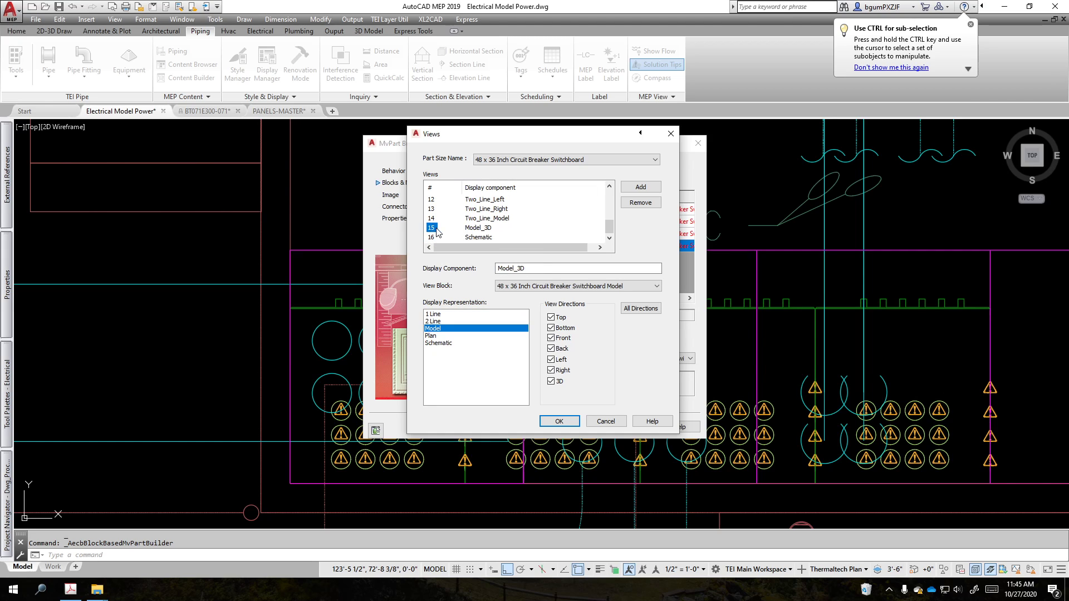
pyautogui.click(431, 237)
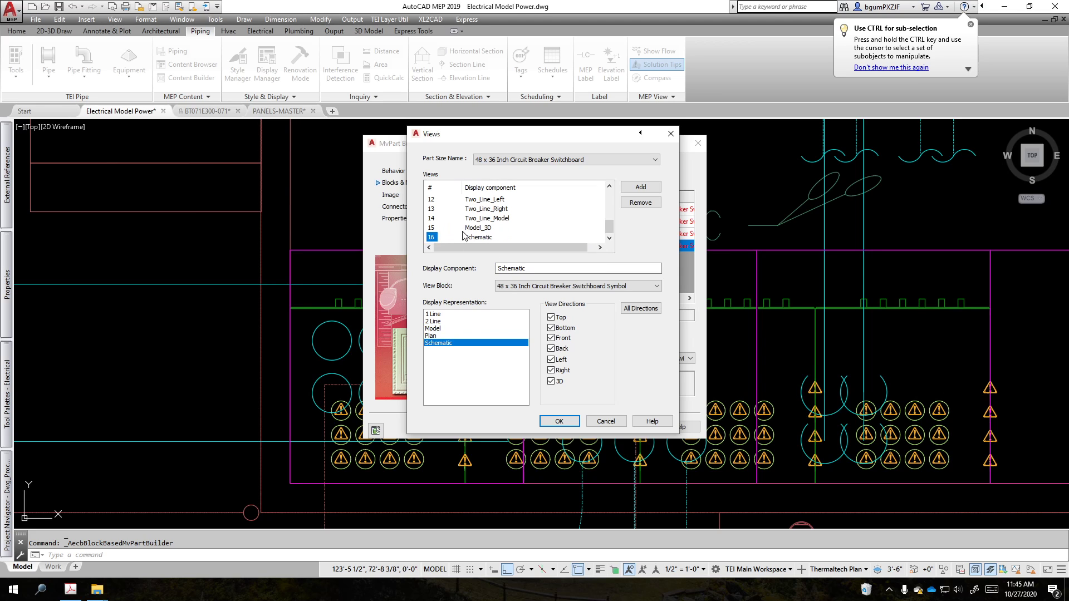
pyautogui.click(558, 424)
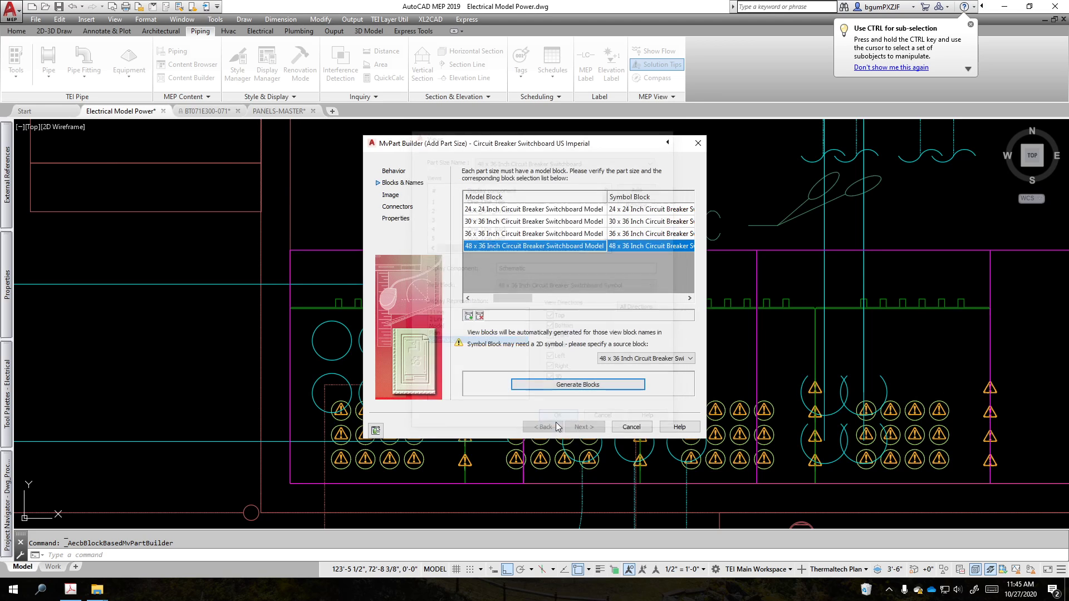
# Step: Keep the existing preview image, connectors and properties, and finish adding the 48 x 36 Inch Circuit Breaker Switchboard part size
pyautogui.moveTo(512, 299); pyautogui.dragTo(466, 280)
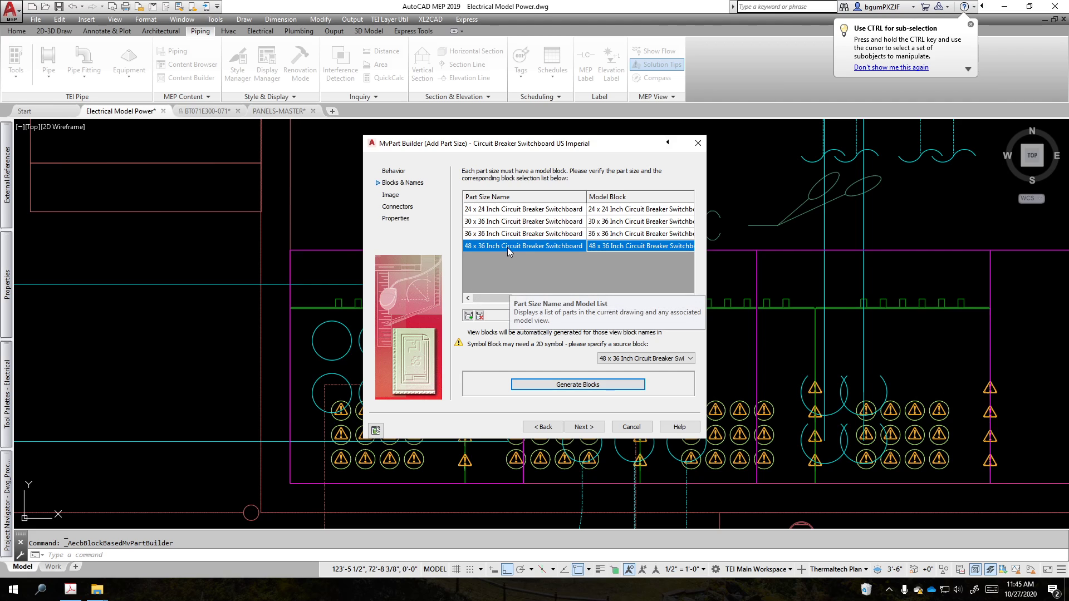
pyautogui.moveTo(490, 300); pyautogui.dragTo(501, 301)
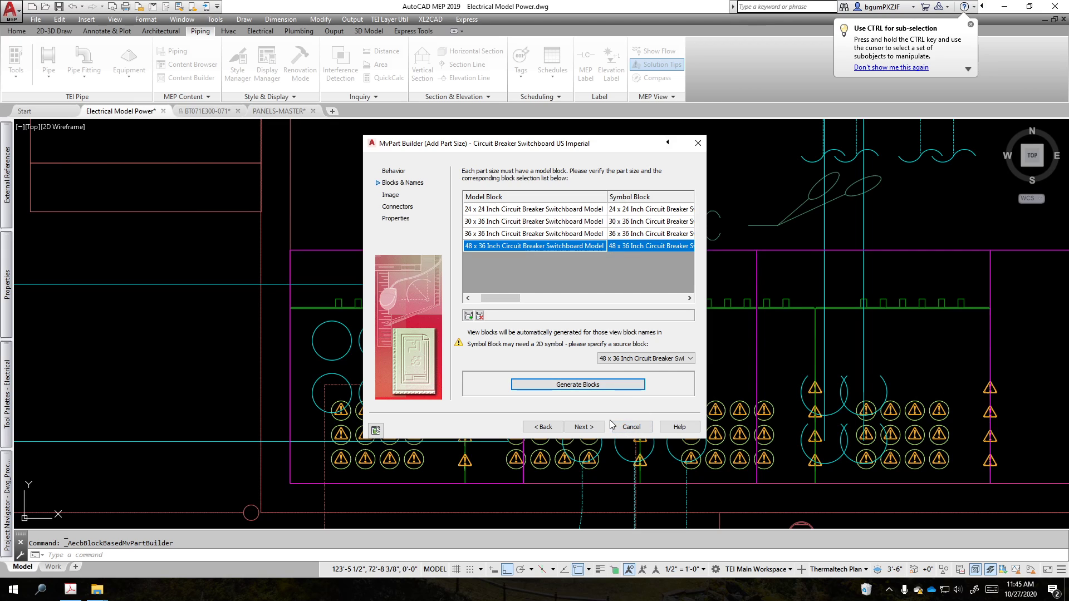
pyautogui.click(582, 429)
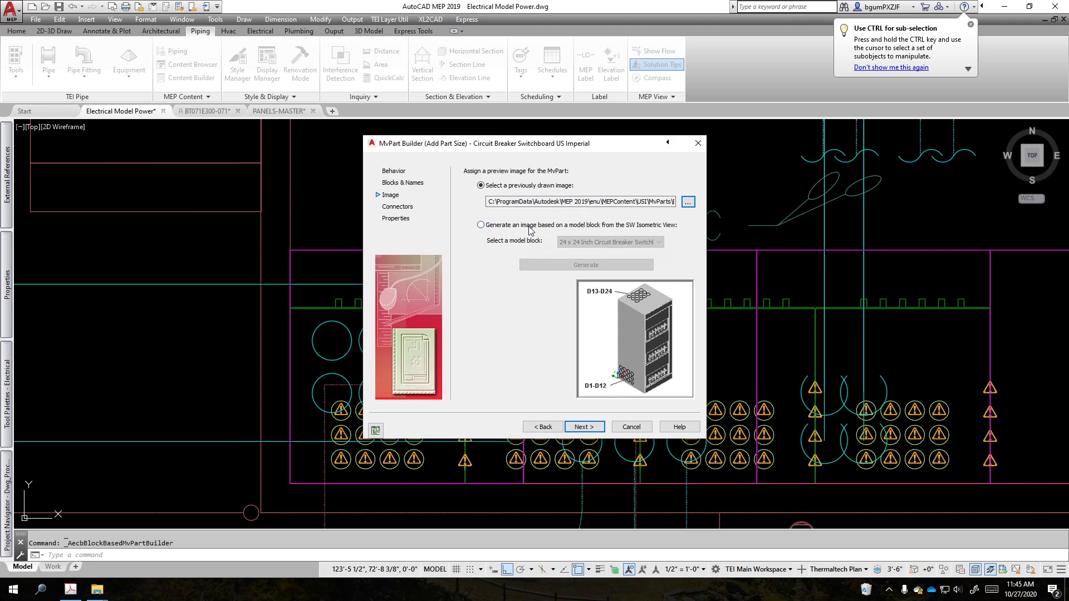
pyautogui.click(595, 429)
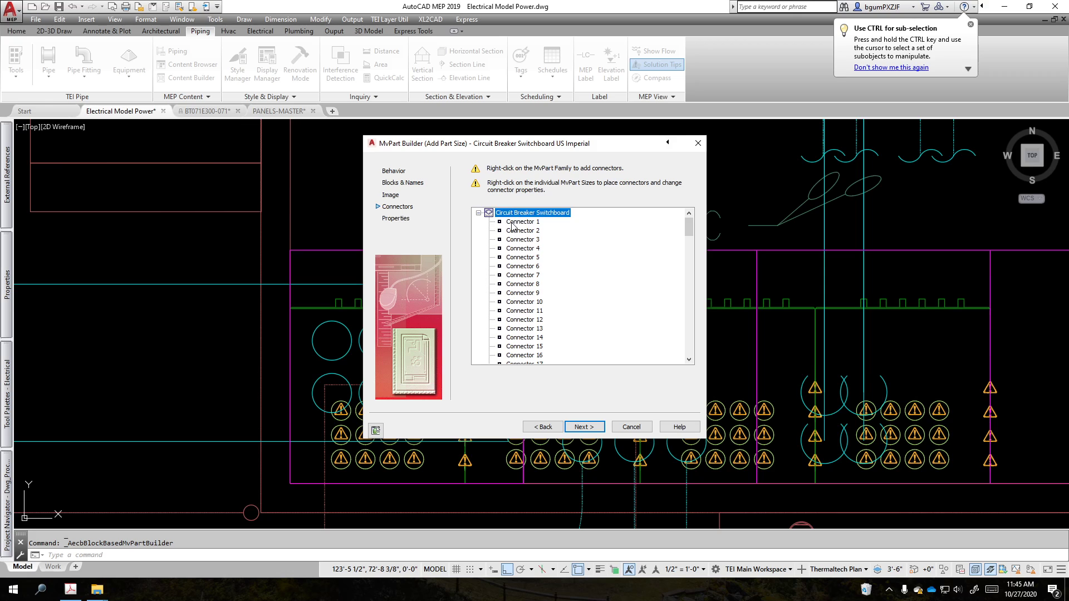
pyautogui.click(593, 430)
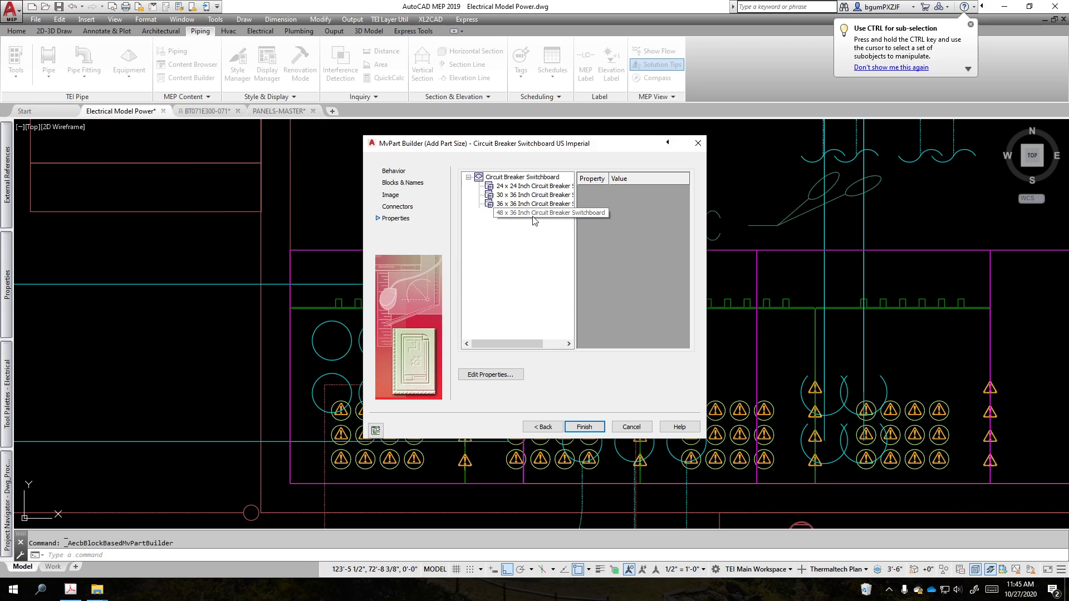
pyautogui.click(511, 216)
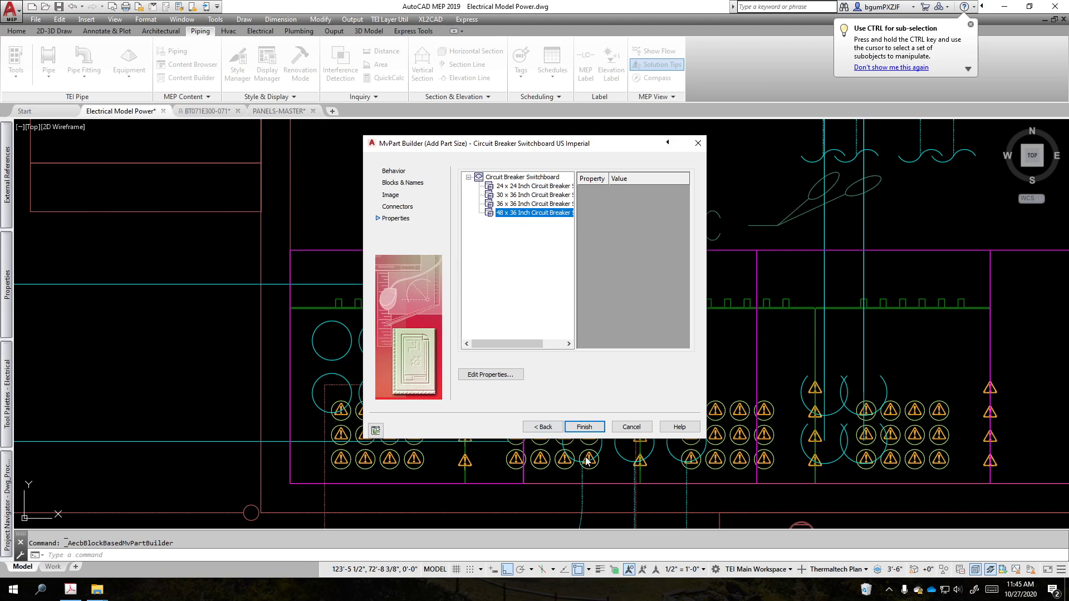
pyautogui.click(585, 430)
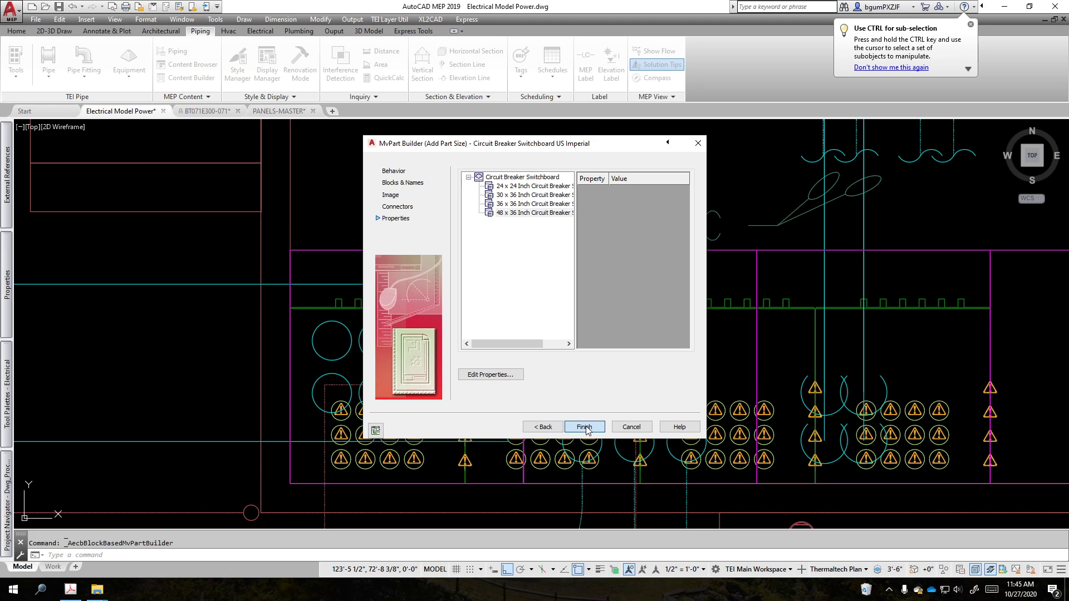
pyautogui.click(592, 430)
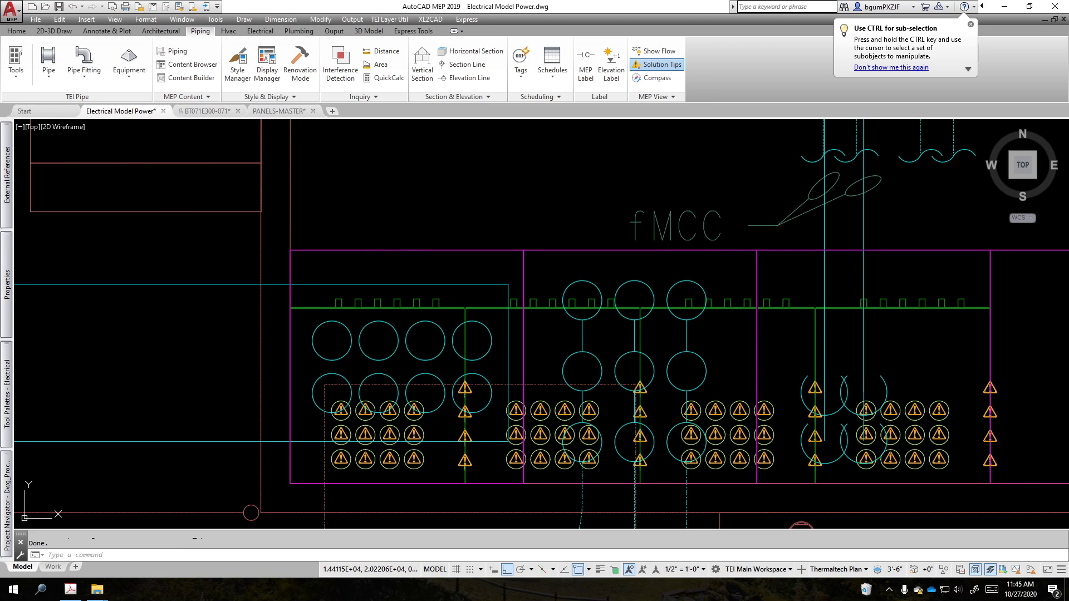
# Step: Place one 48 x 36 Inch Circuit Breaker Switchboard US Imperial part above the existing fMCC lineup and end the insertion
pyautogui.click(259, 30)
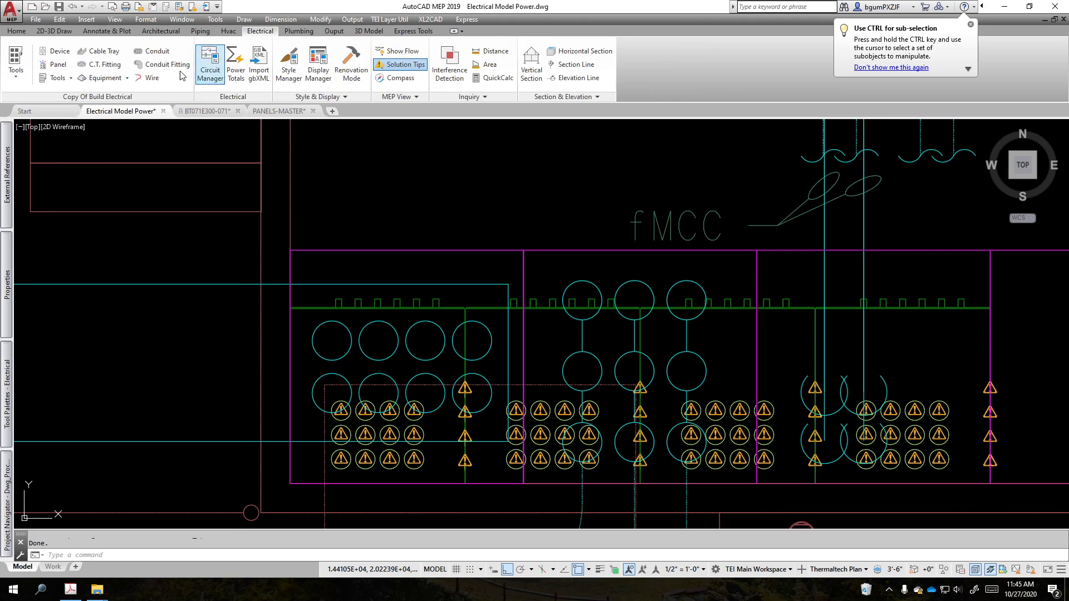
pyautogui.click(129, 80)
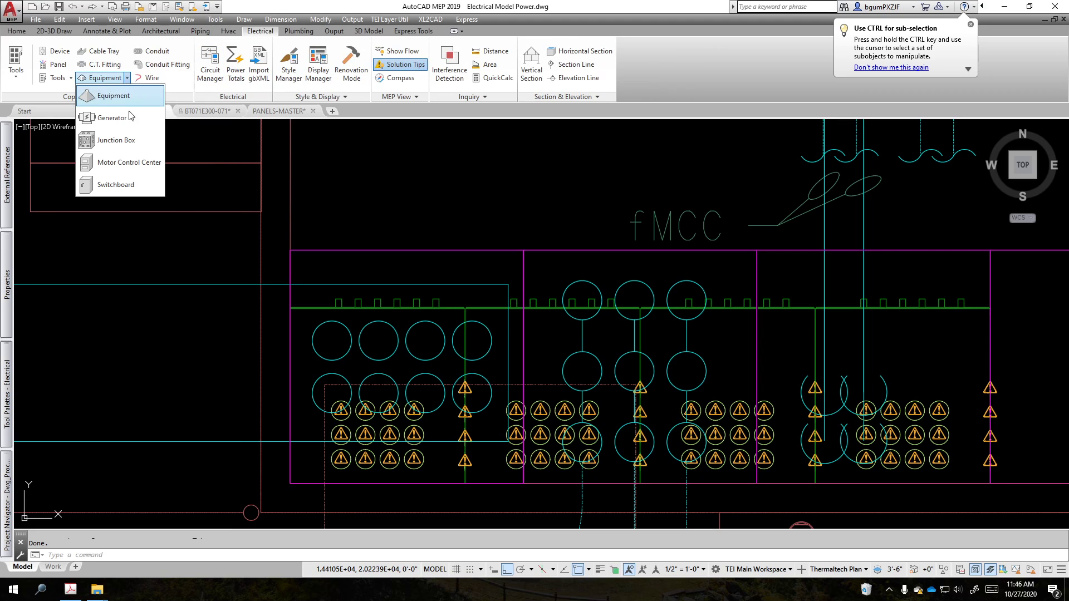
pyautogui.click(119, 184)
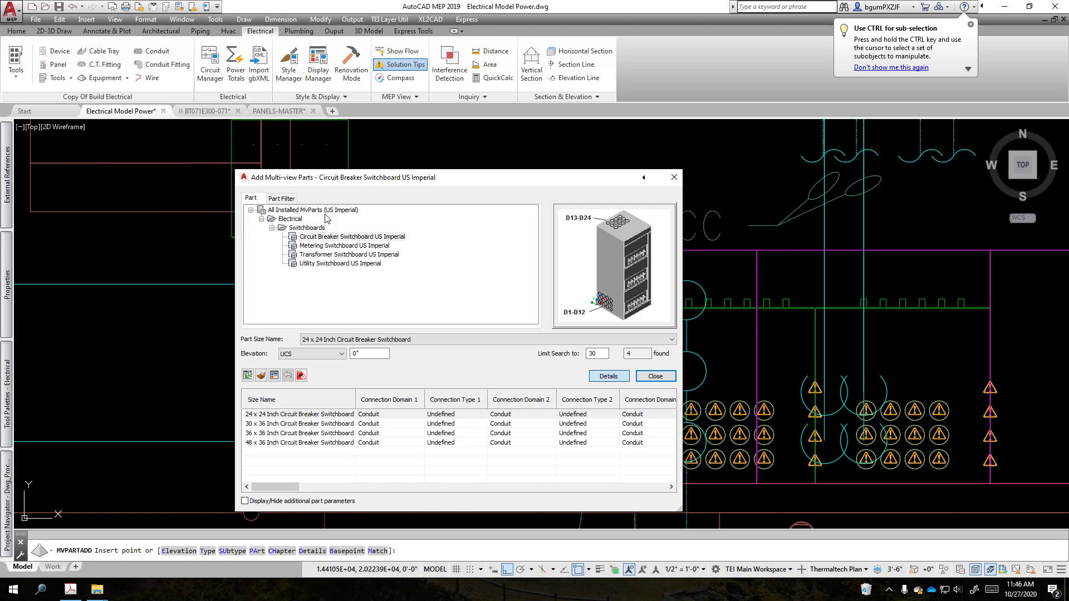
pyautogui.click(282, 443)
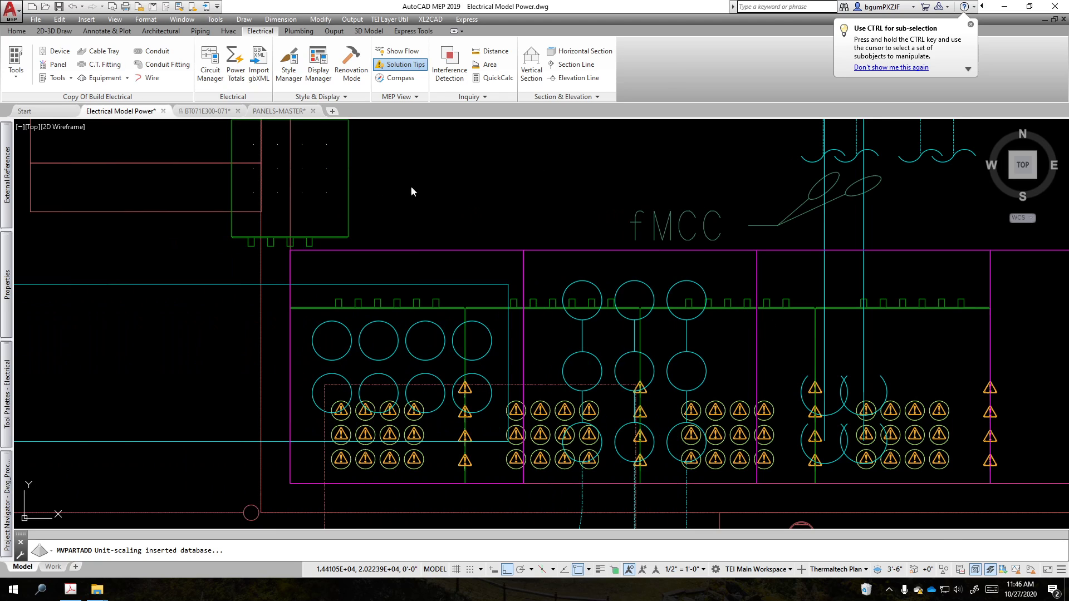
pyautogui.scroll(5, 489, 166)
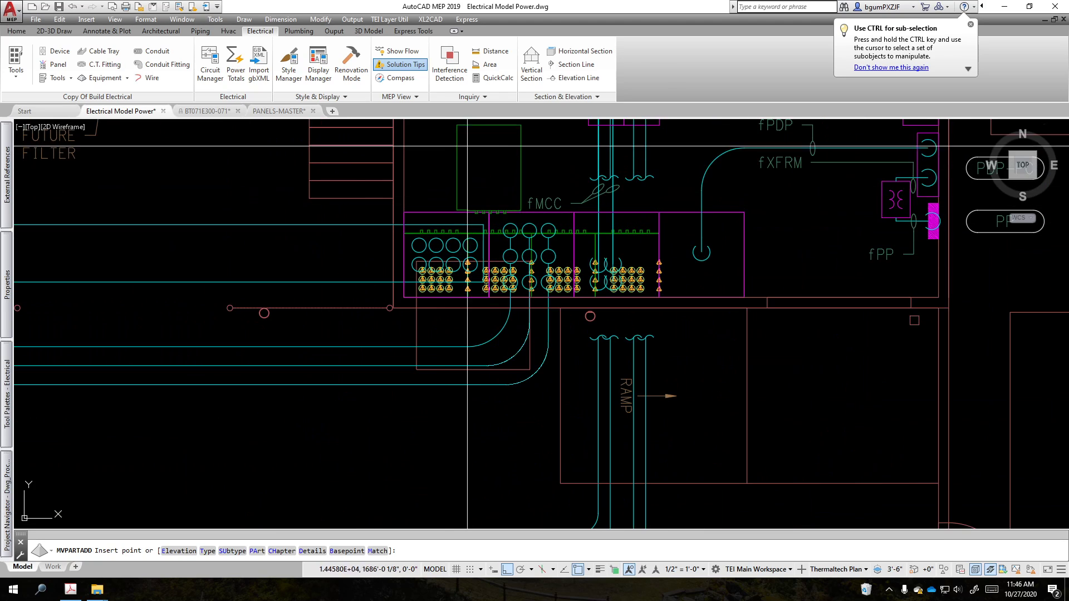
pyautogui.moveTo(468, 144); pyautogui.dragTo(434, 292, button='middle')
pyautogui.click(421, 284)
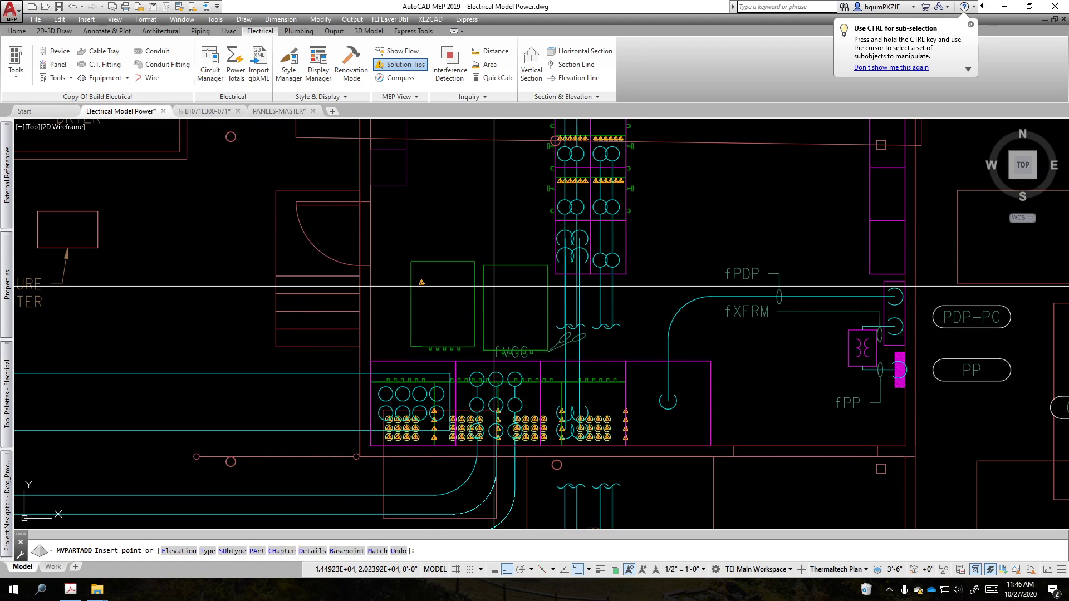
pyautogui.scroll(3, 424, 354)
pyautogui.moveTo(455, 399); pyautogui.dragTo(431, 283, button='middle')
pyautogui.scroll(-3, 430, 283)
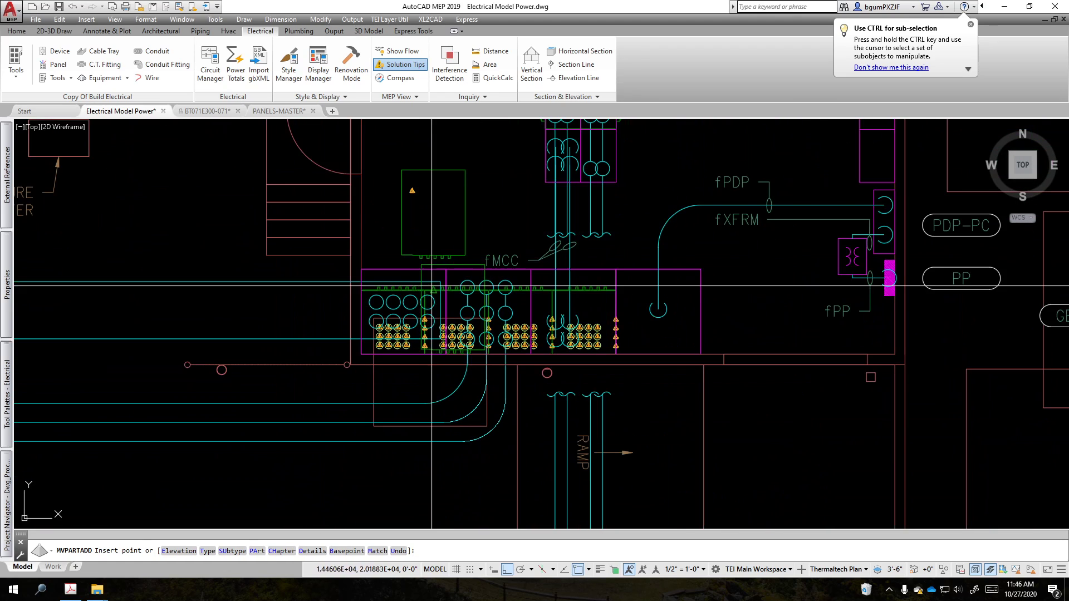
pyautogui.scroll(3, 481, 239)
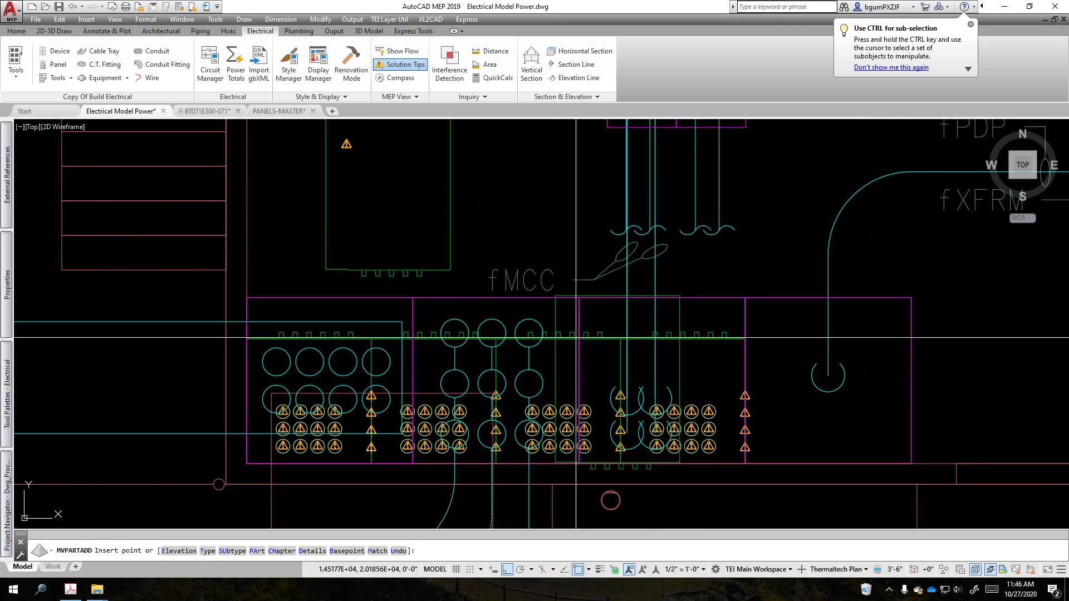
pyautogui.press('Escape')
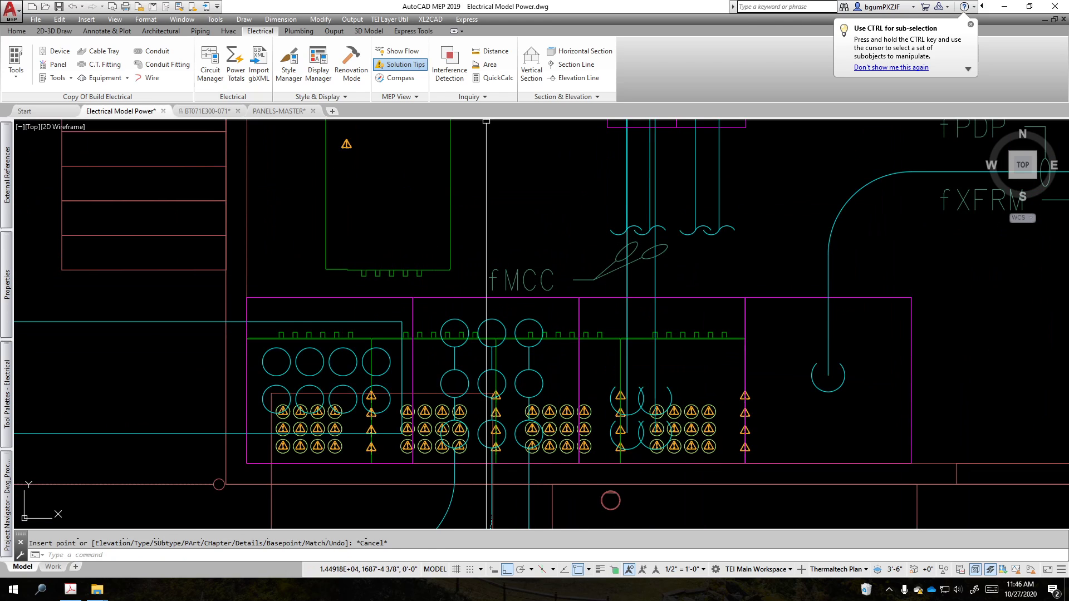
pyautogui.moveTo(486, 0); pyautogui.dragTo(880, 114)
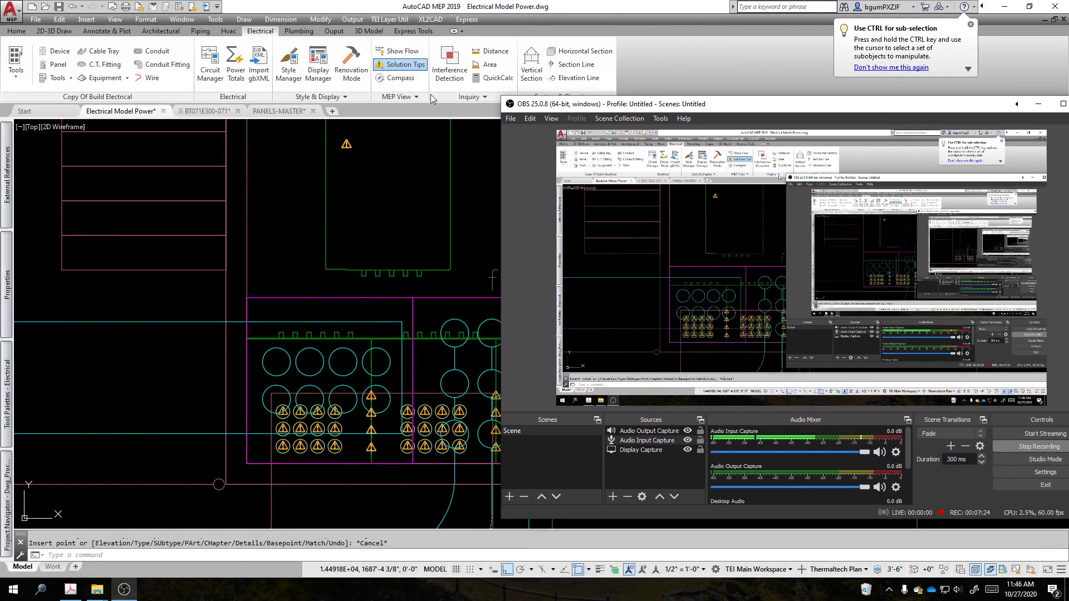